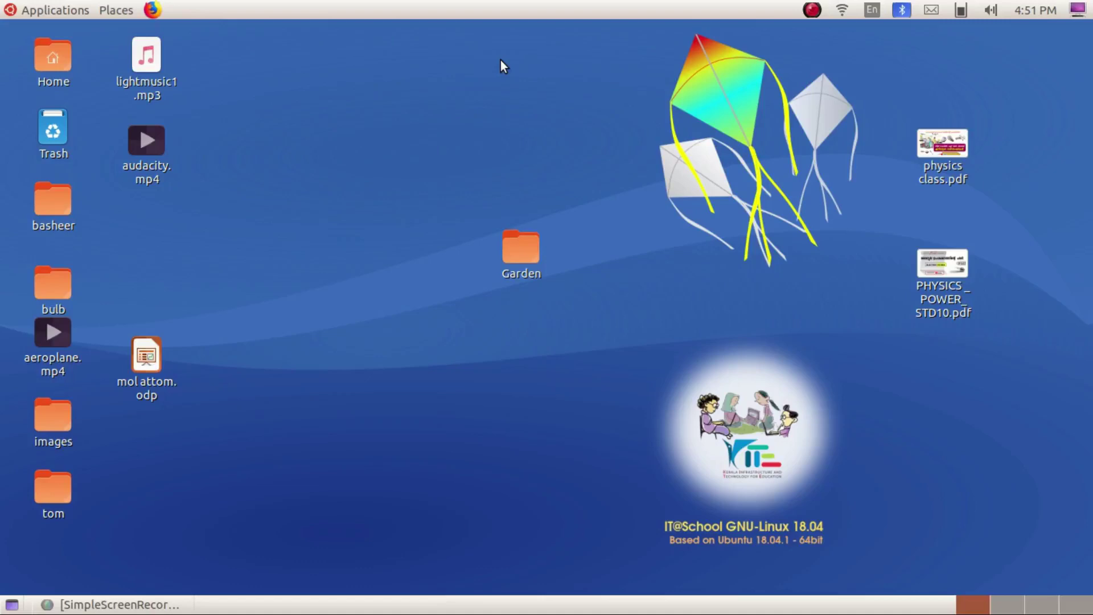
Launch the Audacity audio editor and dismiss its welcome message
left_click(27, 14)
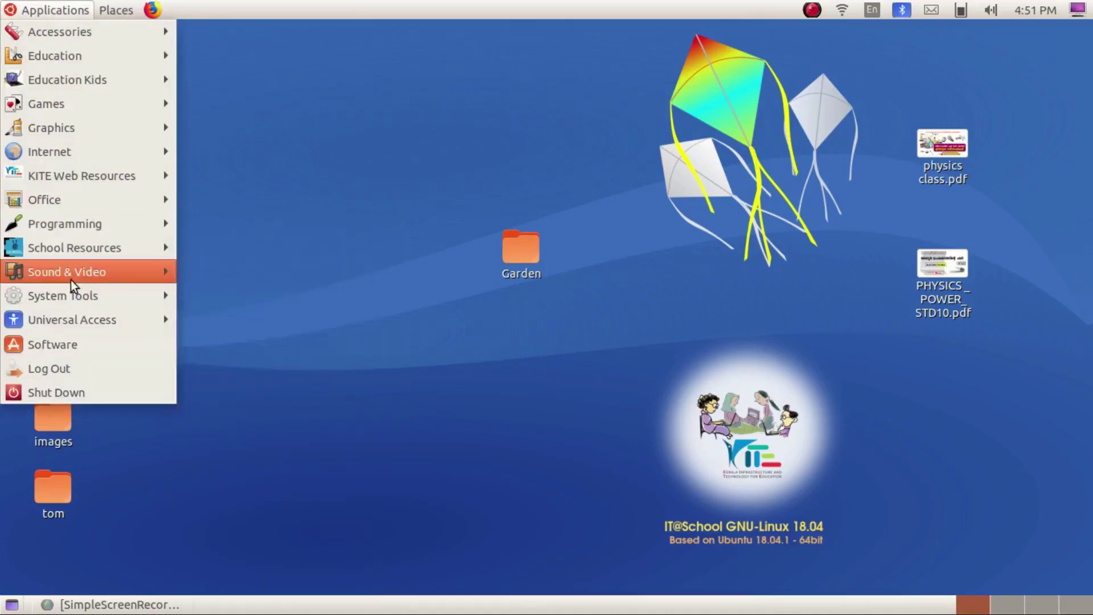
mouse_move(71, 276)
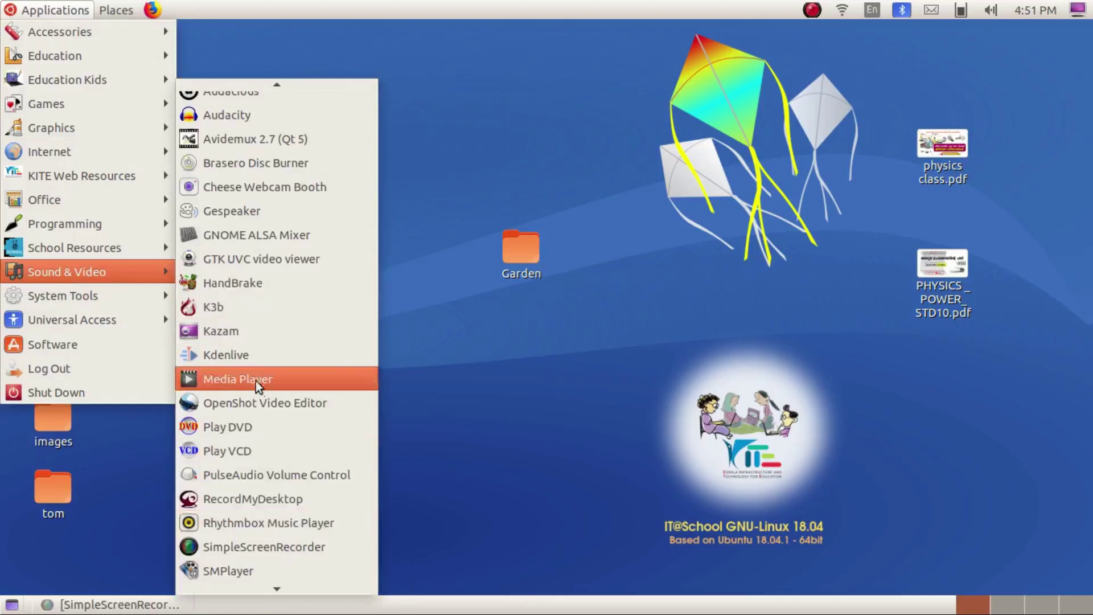
left_click(279, 111)
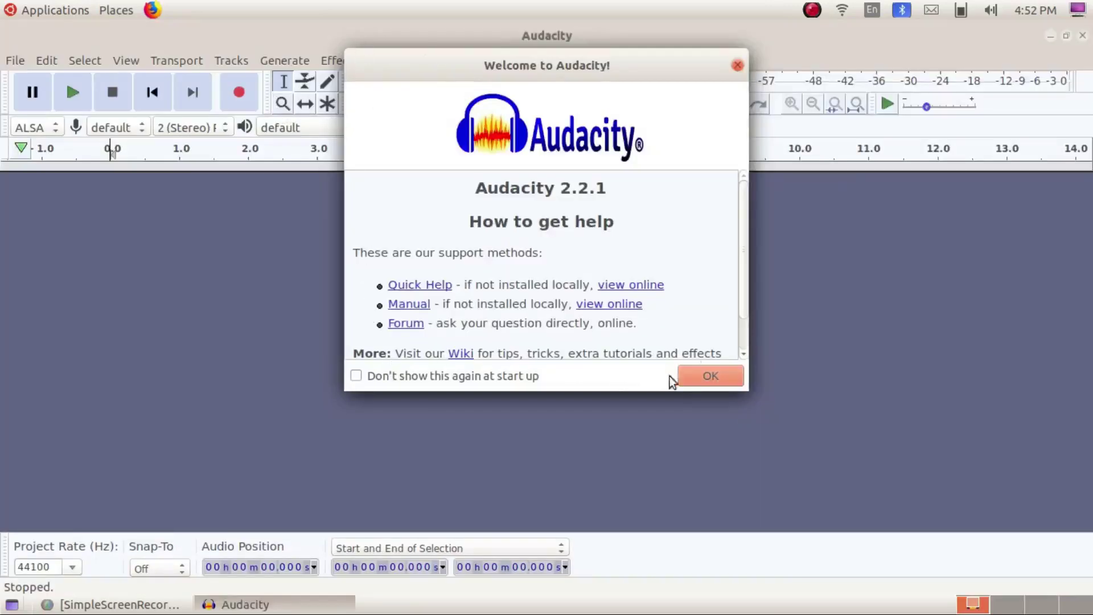
left_click(709, 375)
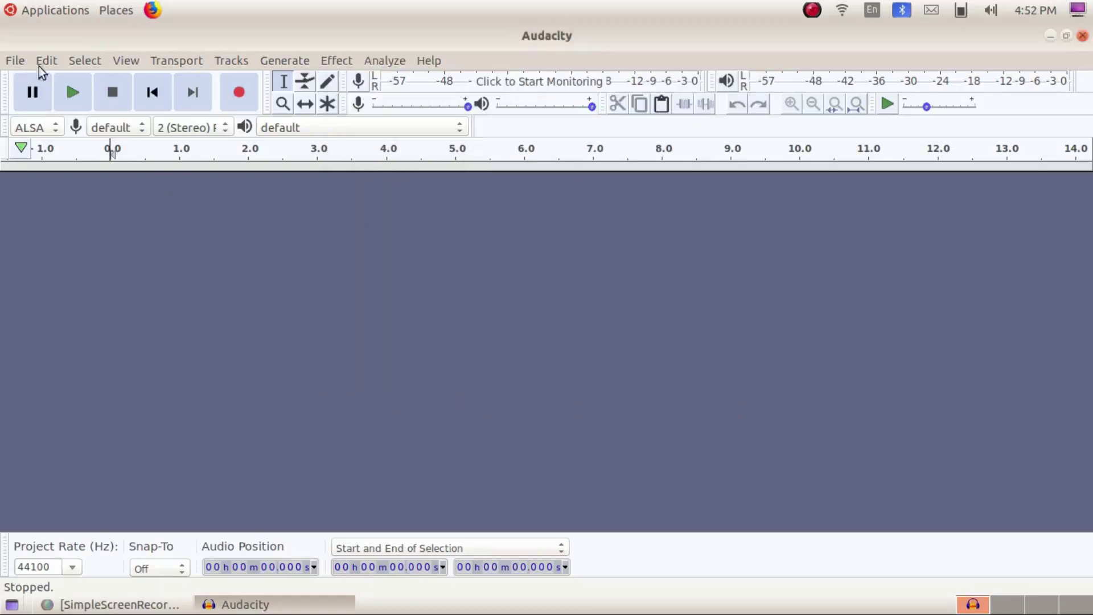
mouse_move(907, 106)
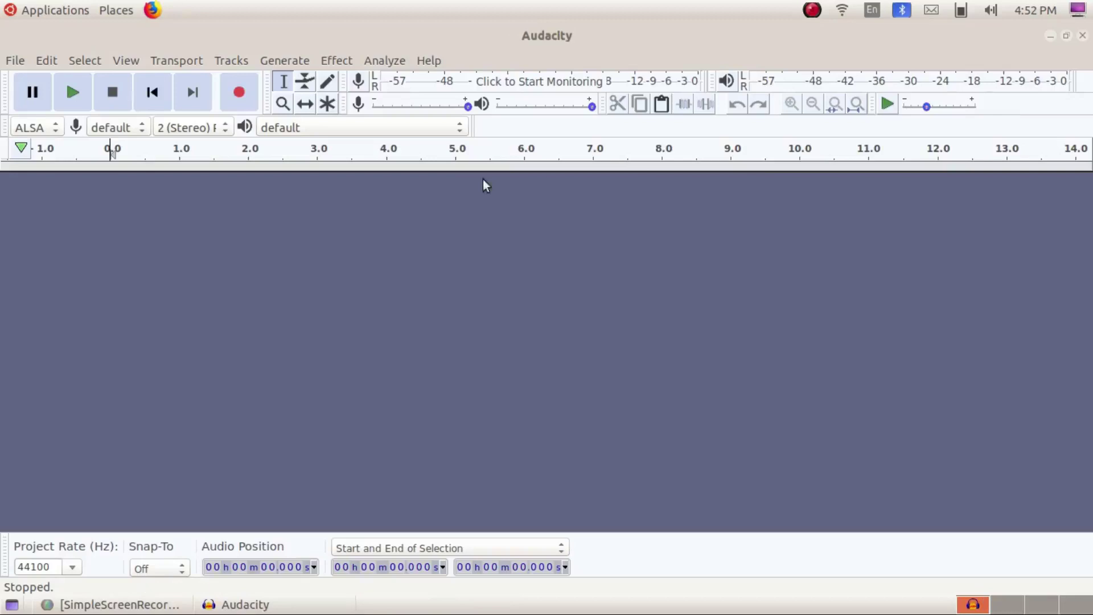
left_click(33, 60)
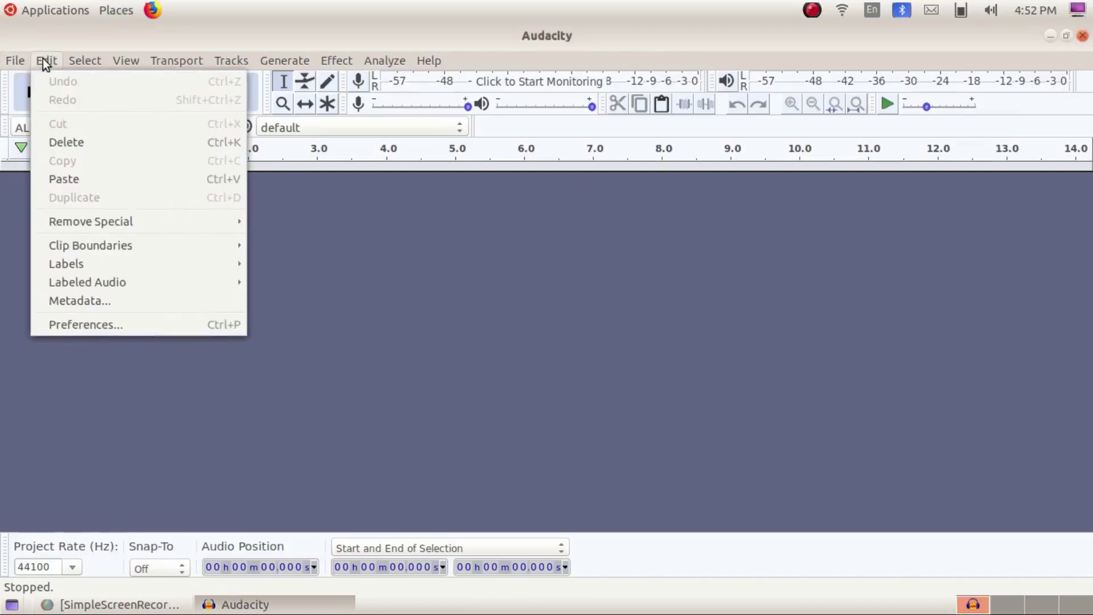
mouse_move(116, 60)
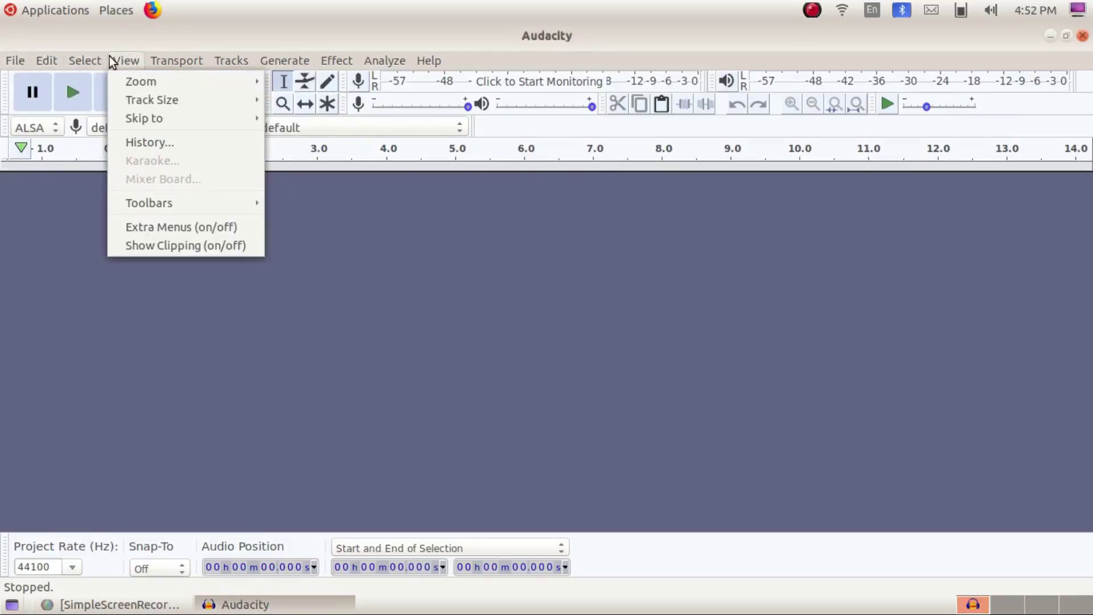
left_click(44, 59)
left_click(127, 60)
mouse_move(146, 202)
left_click(2, 218)
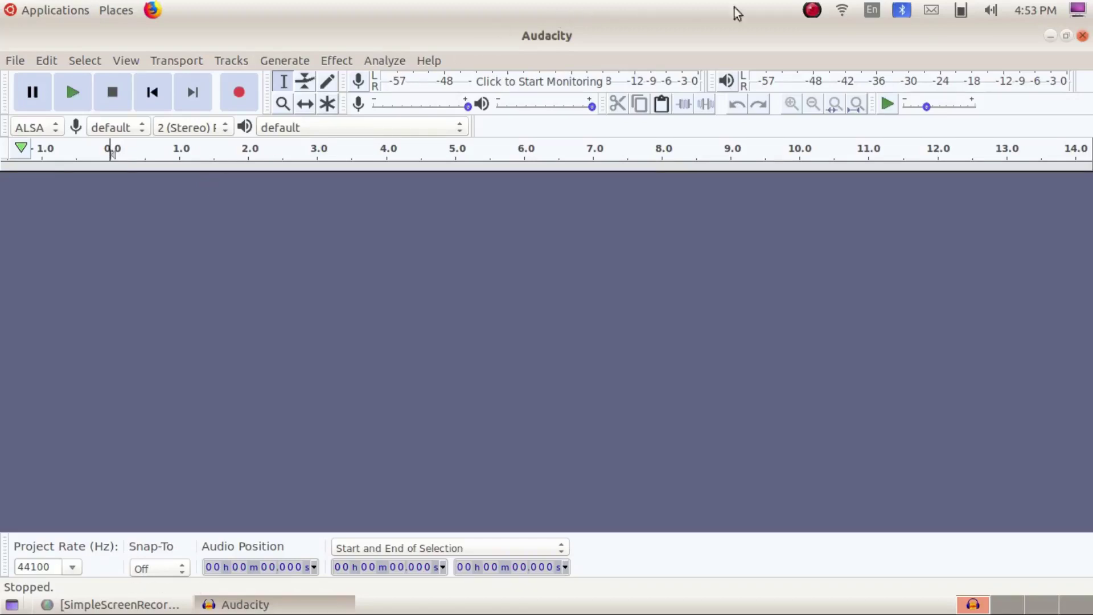
In the system sound settings, lower the internal microphone's input volume slightly with the input left switched on, and close the settings
left_click(992, 12)
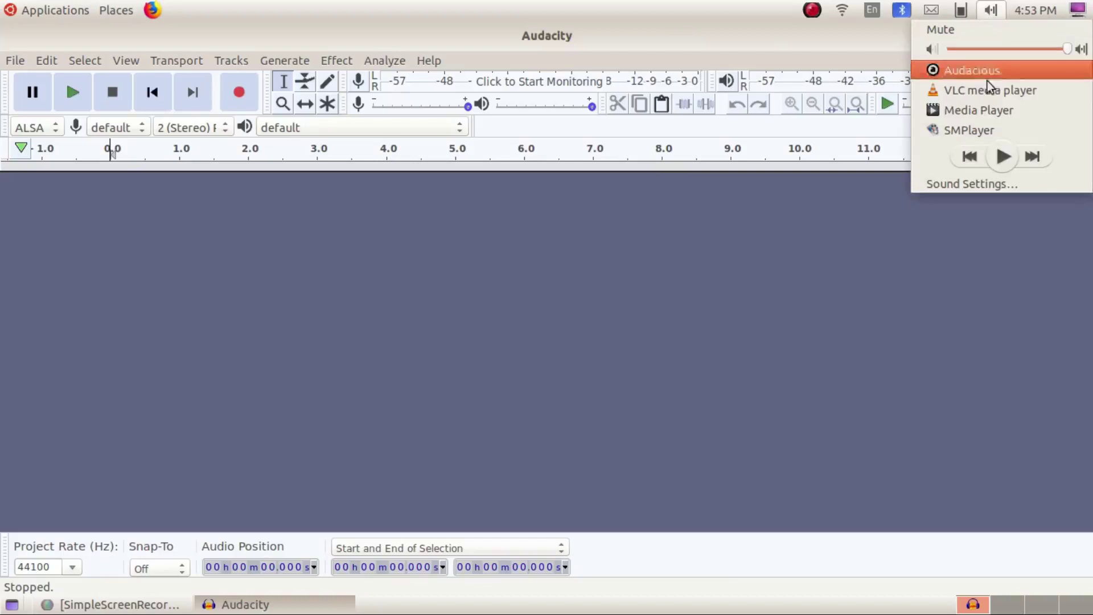
left_click(984, 186)
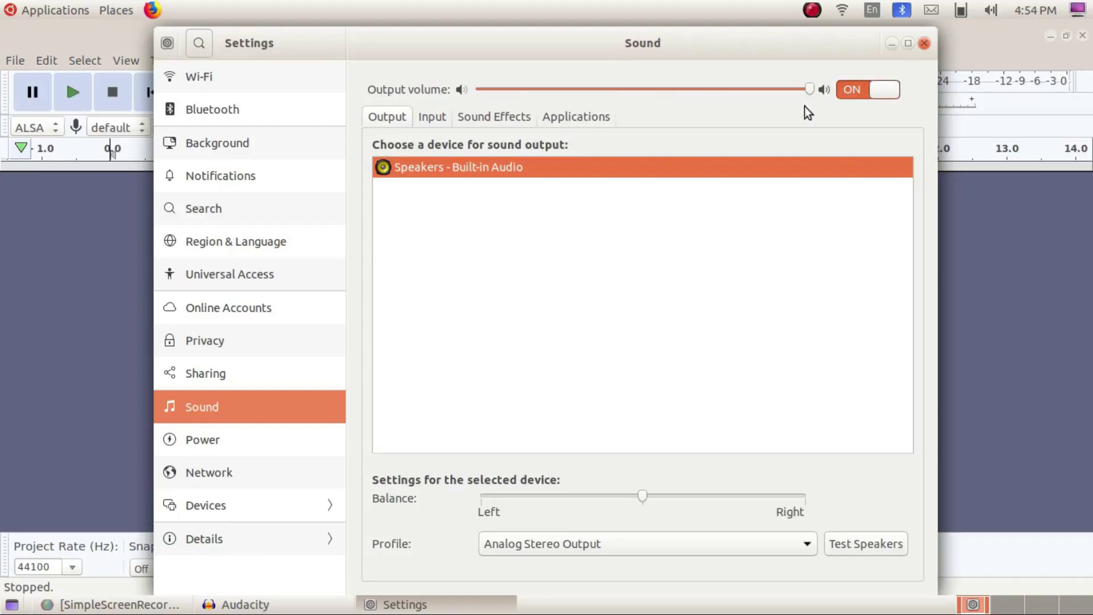
left_click(431, 117)
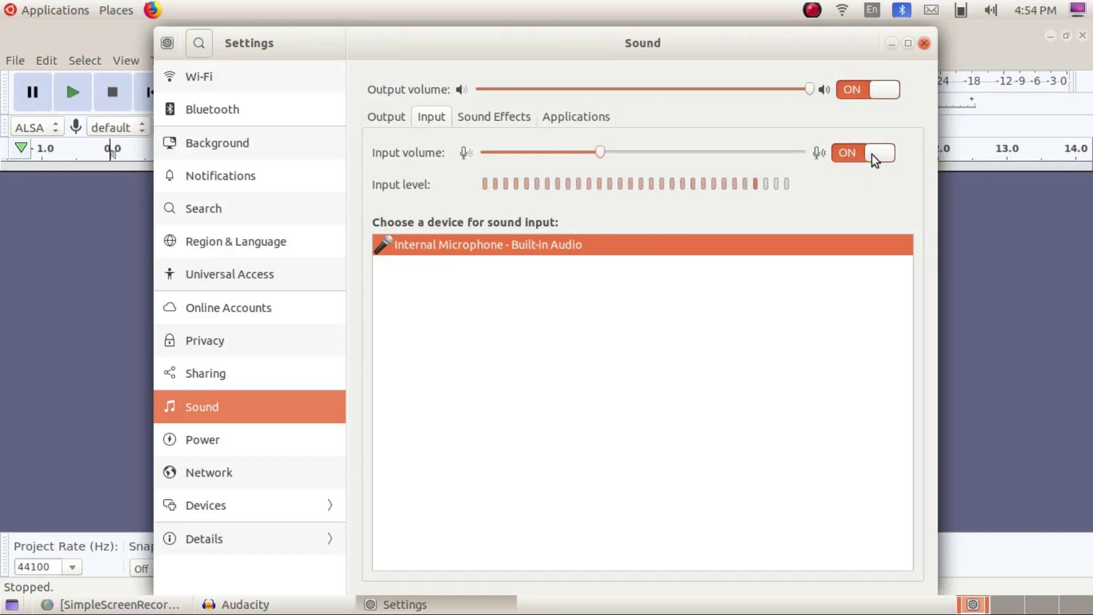
left_click(841, 152)
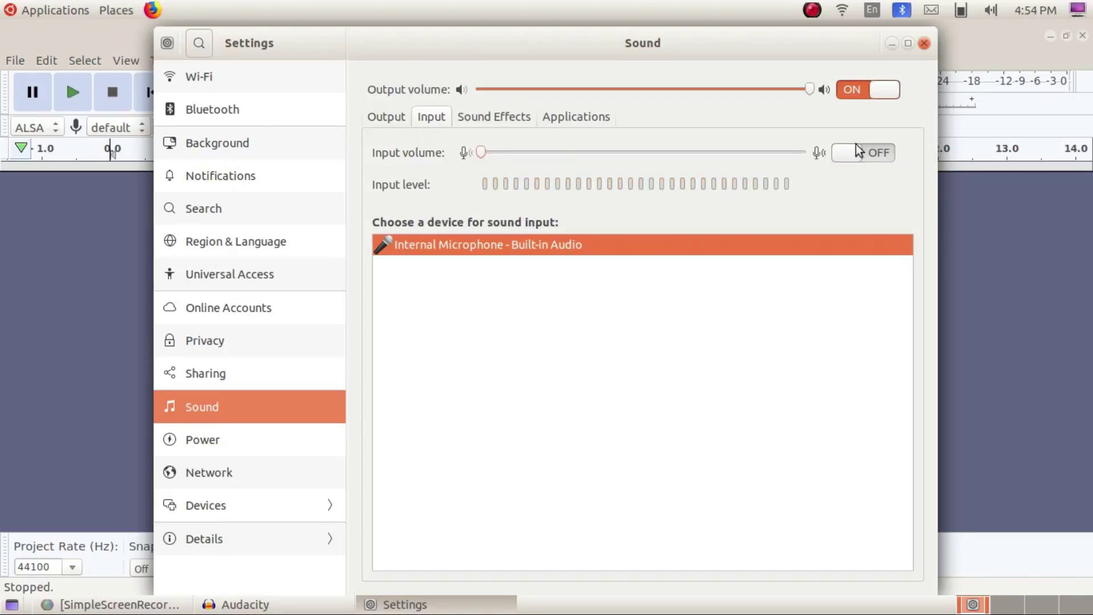
left_click(872, 152)
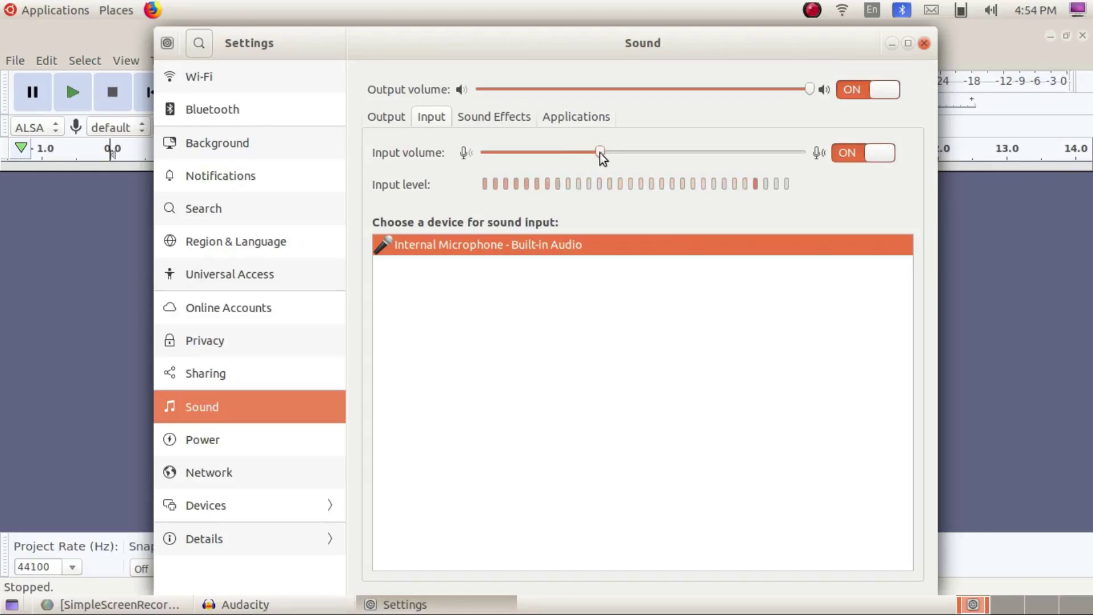
left_click_drag(599, 152, 566, 151)
mouse_move(562, 155)
left_mouse_down()
mouse_move(547, 152)
mouse_move(569, 156)
left_mouse_up()
left_click(924, 44)
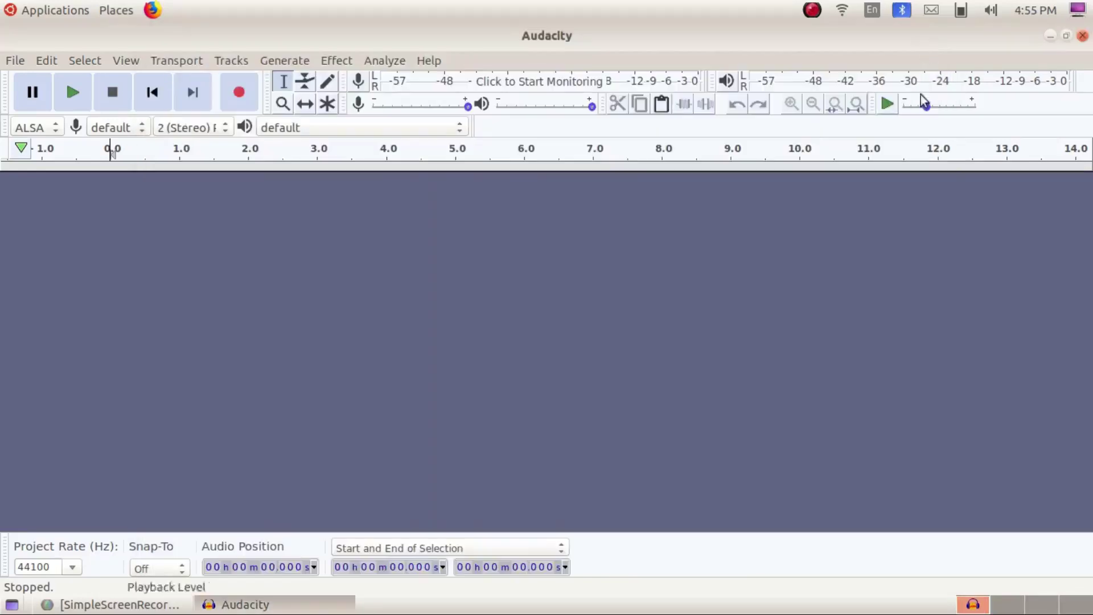
Check the output device and the microphone's input volume in the system sound settings again, closing the settings when done
left_click(991, 15)
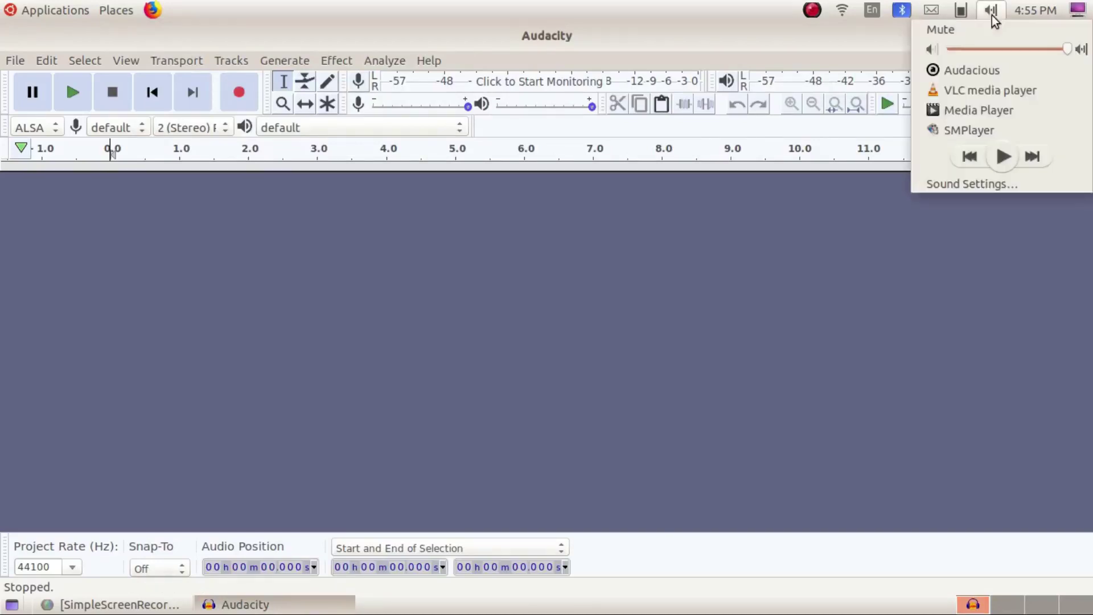
left_click(980, 182)
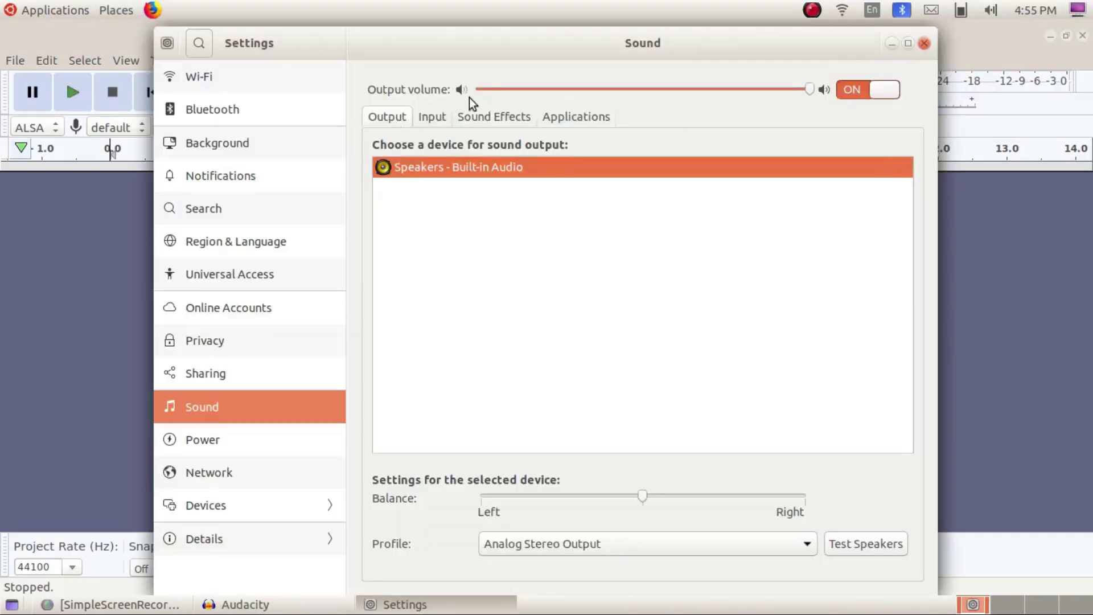
left_click(430, 115)
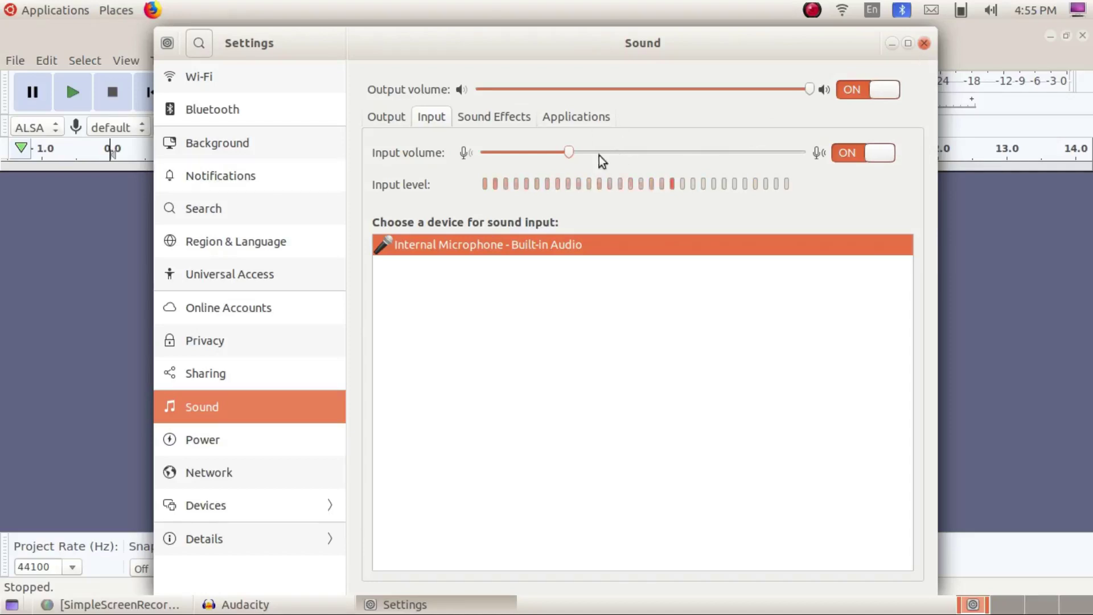
left_click(923, 44)
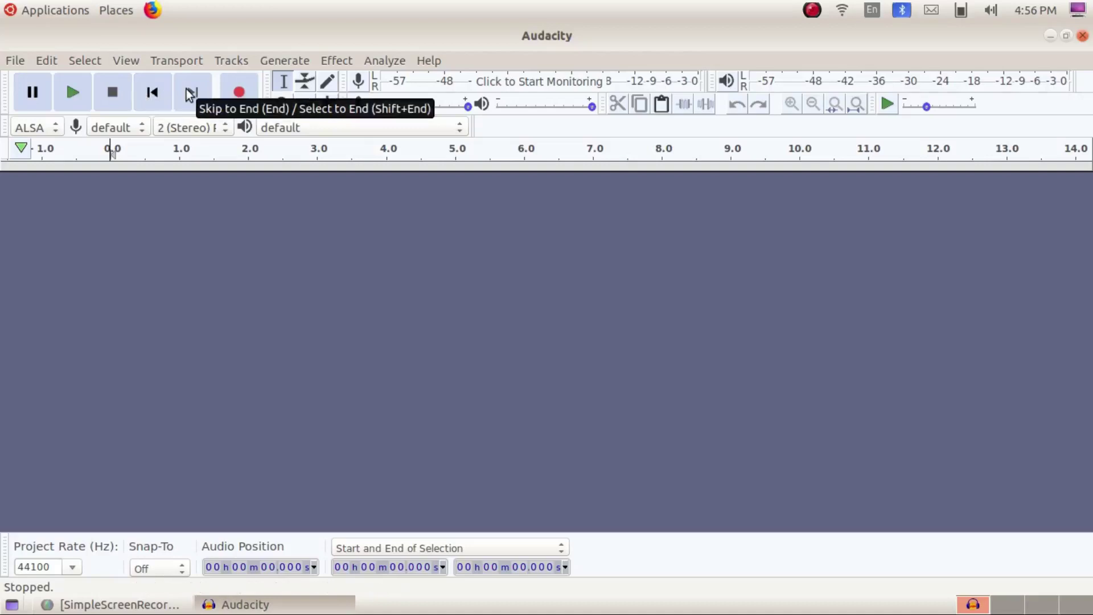
Record about 15 seconds of speech from the microphone into a new stereo track and pause the recording
left_click(239, 98)
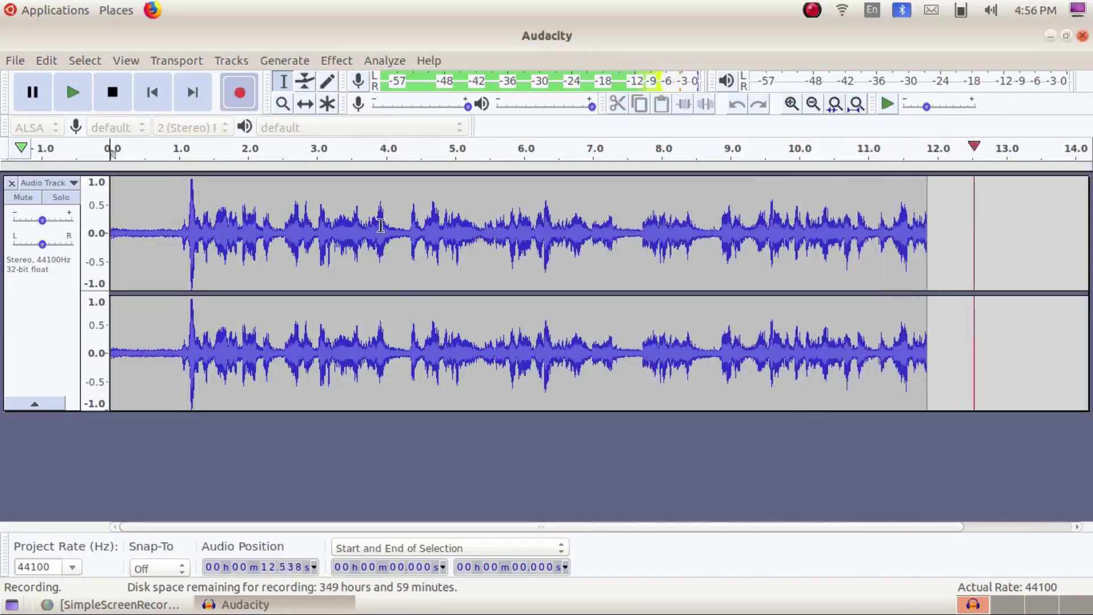
left_click(41, 103)
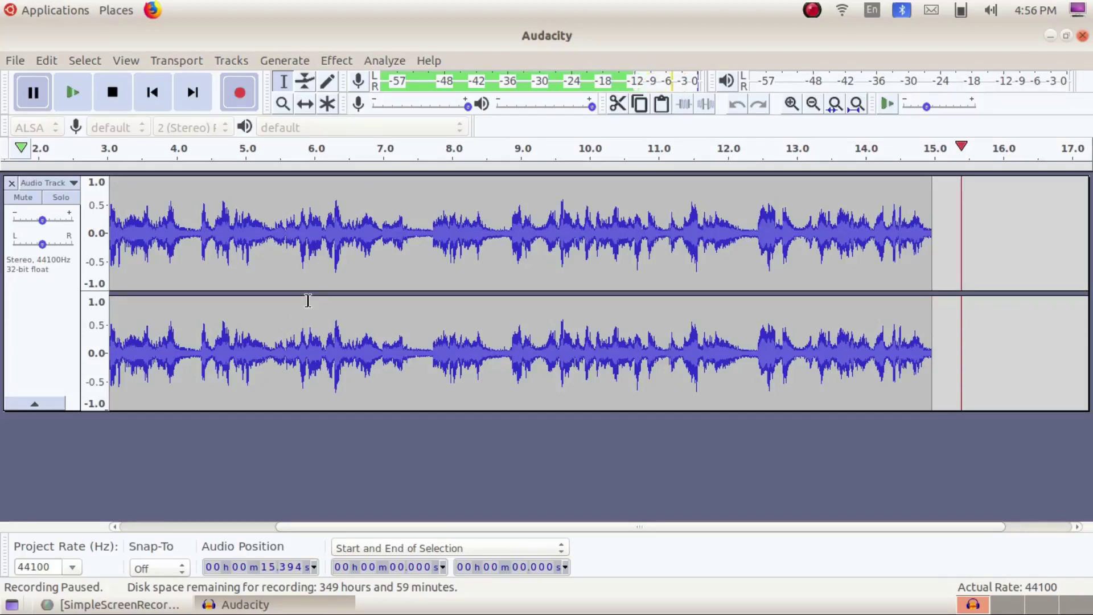
Examine the paused recording's waveform from start to end at several zoom levels
scroll(308, 300, "down", 1)
scroll(307, 300, "down", 2)
scroll(307, 300, "up", 3)
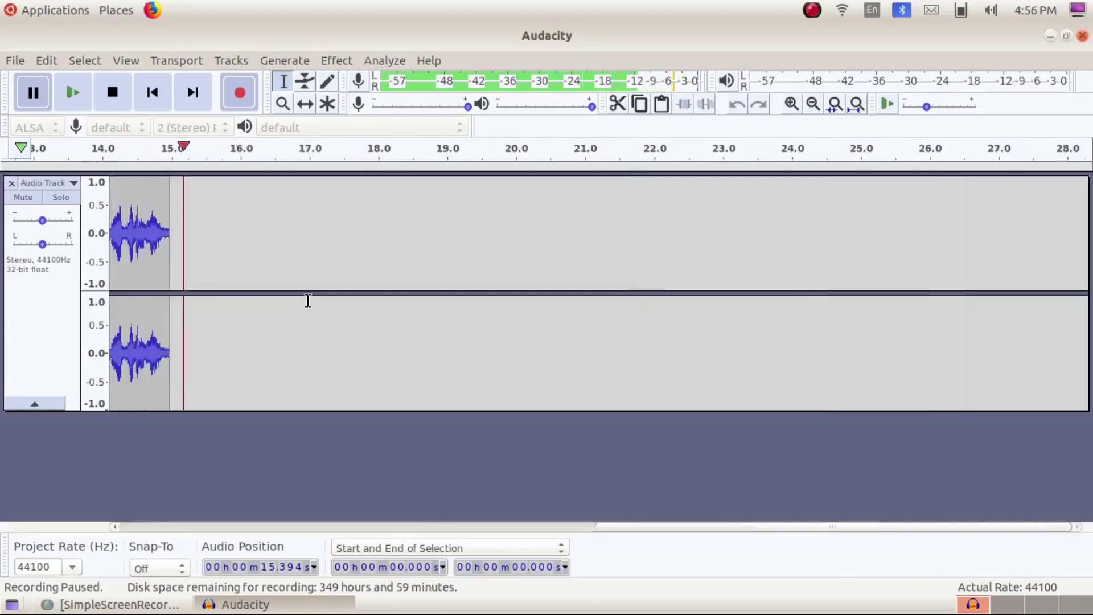
scroll(136, 281, "up", 4)
scroll(136, 281, "down", 2)
scroll(153, 280, "down", 1)
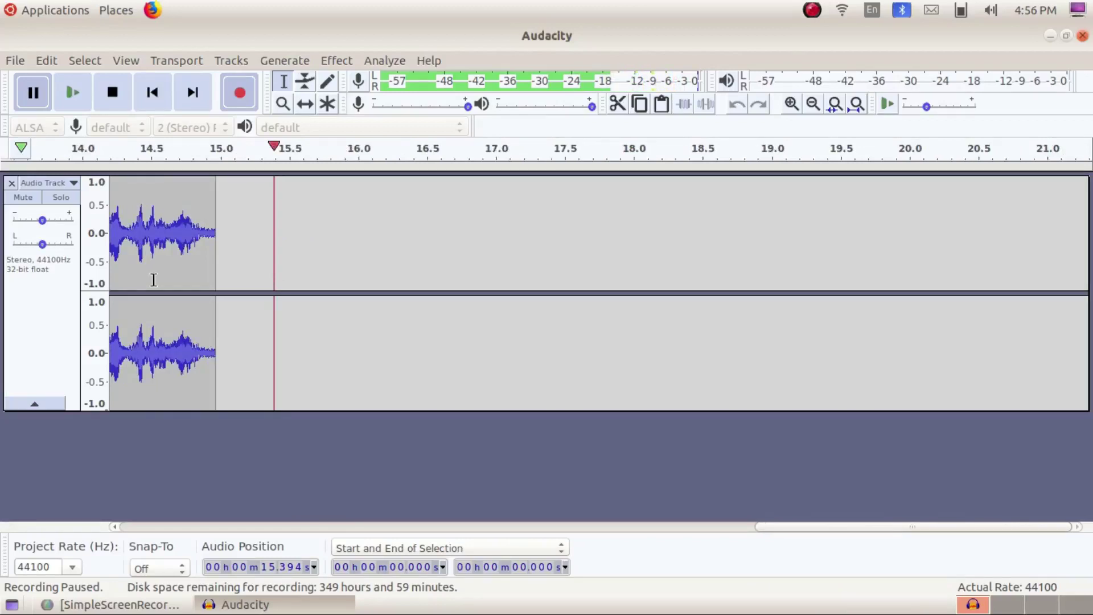
left_click_drag(780, 524, 133, 525)
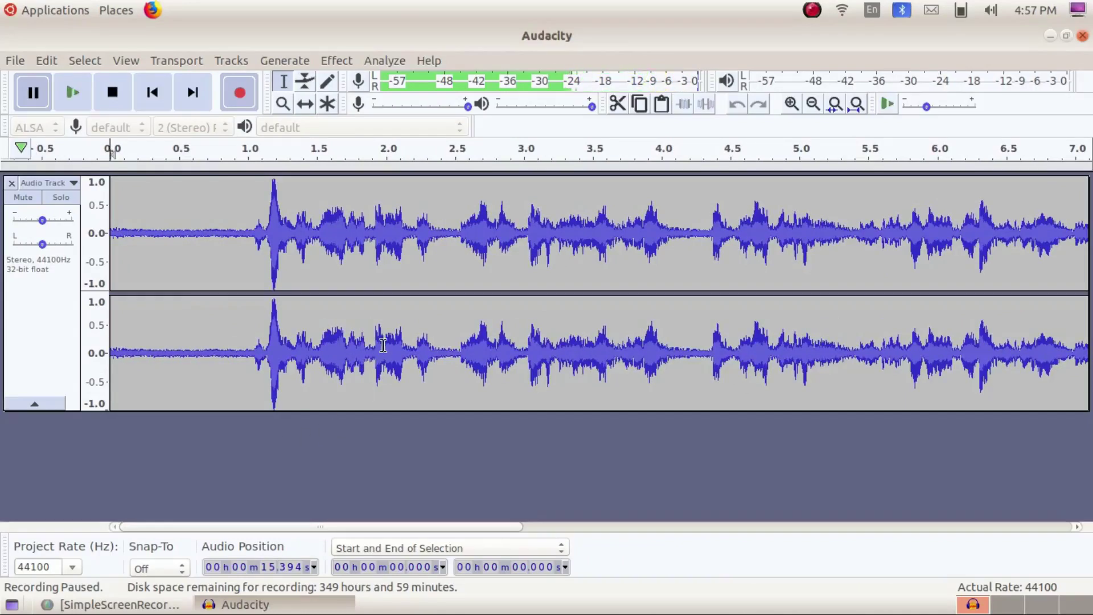
key("ctrl+3")
key("ctrl+3")
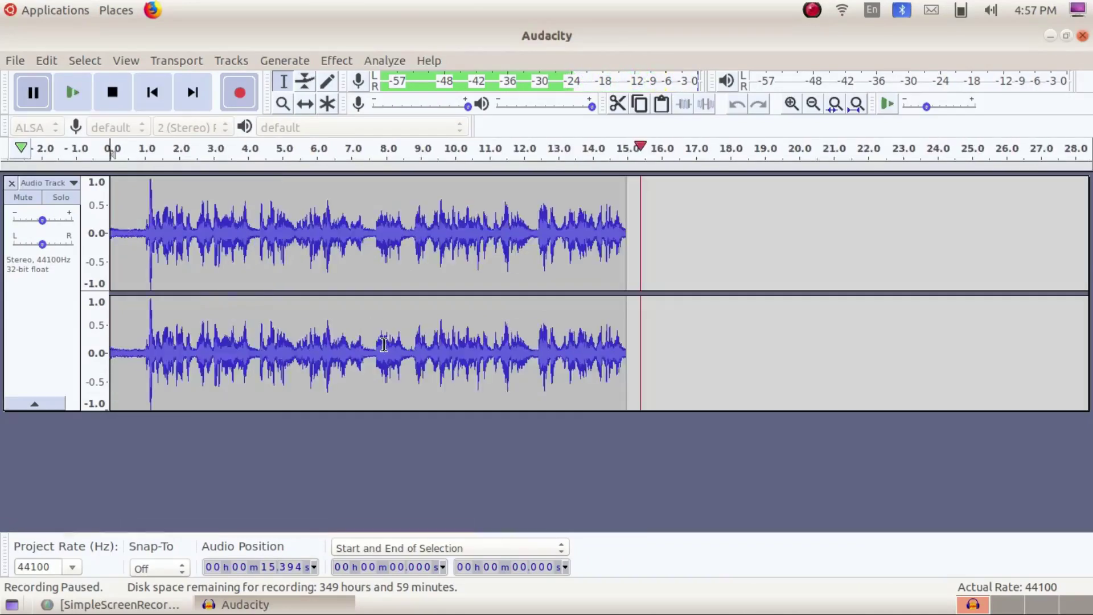
key("ctrl+3")
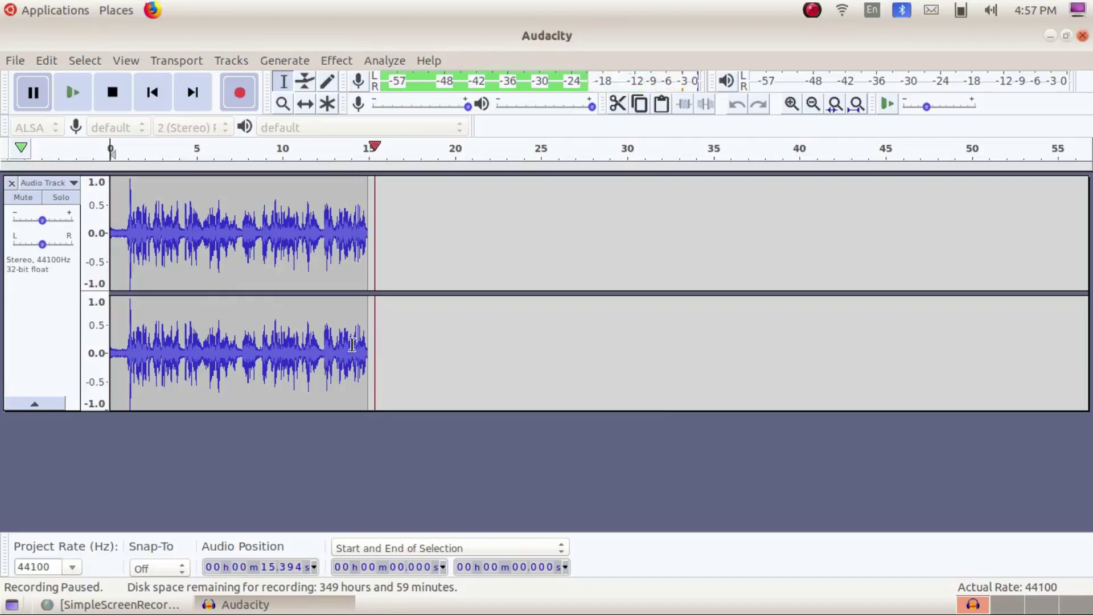
scroll(317, 340, "up", 2)
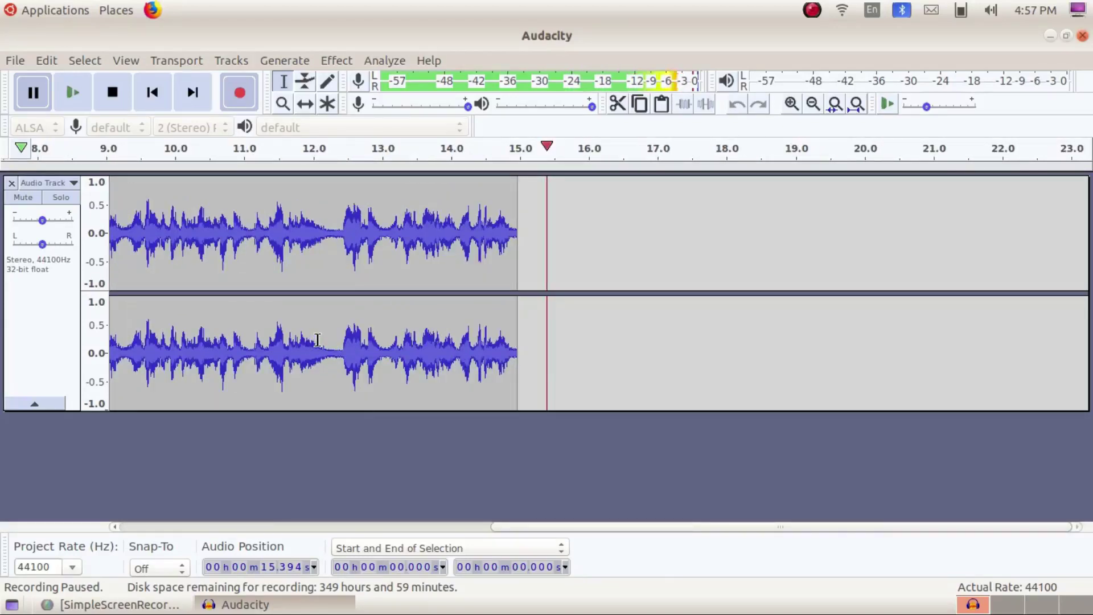
scroll(317, 340, "up", 1)
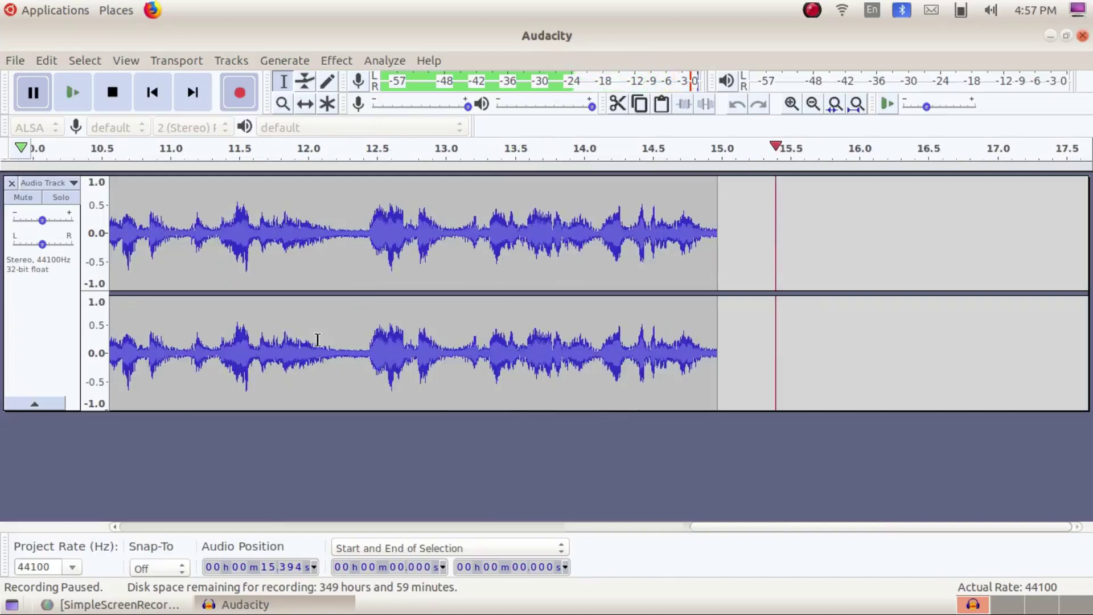
scroll(317, 340, "down", 1)
scroll(317, 340, "down", 1)
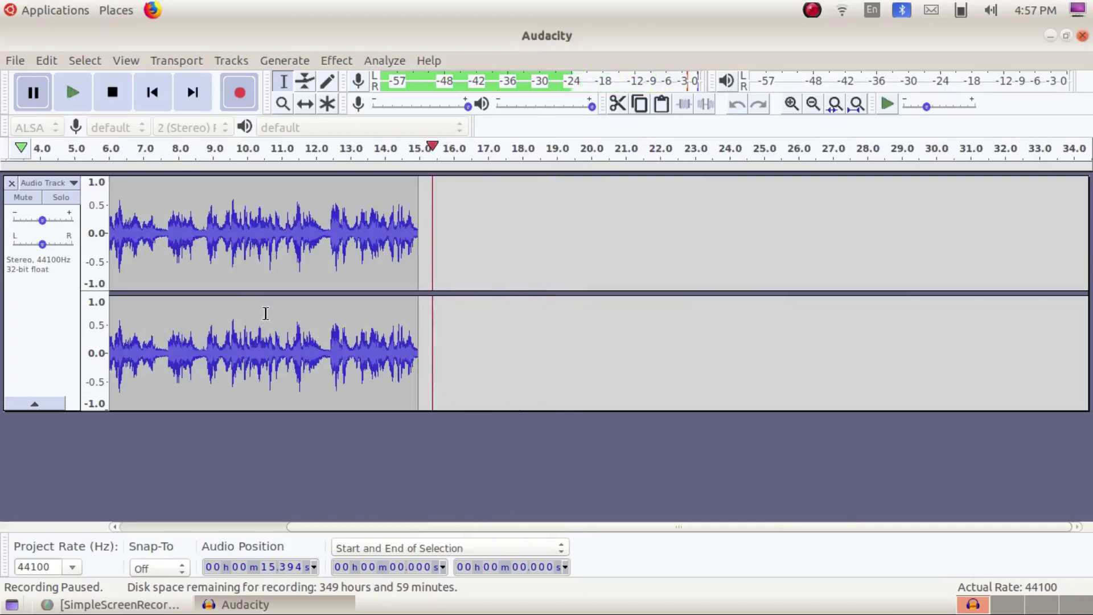
scroll(265, 313, "up", 1)
scroll(265, 313, "up", 1)
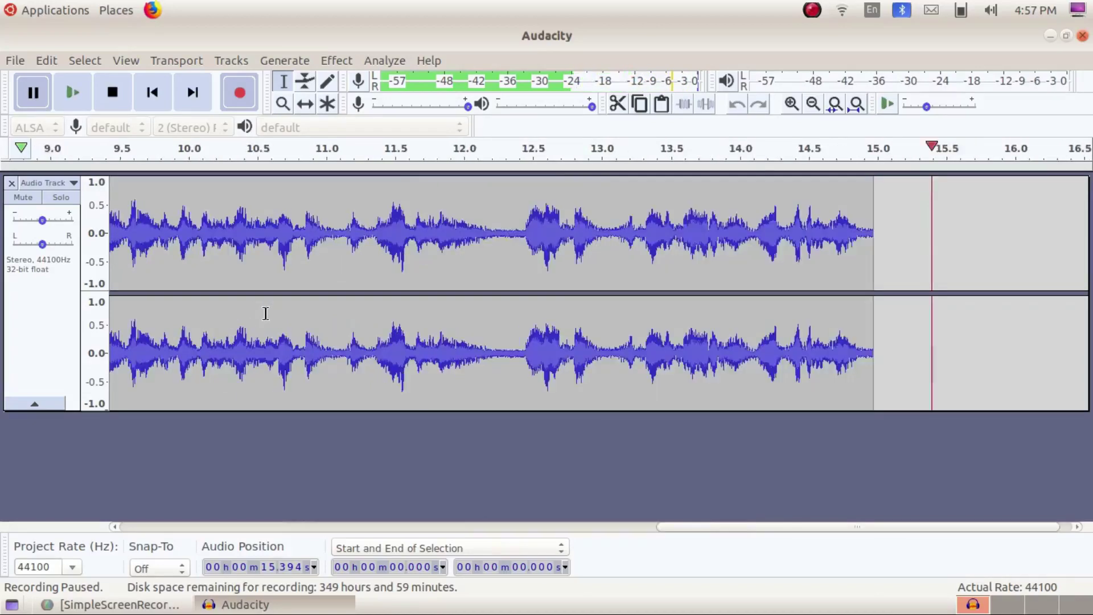
scroll(266, 313, "down", 1)
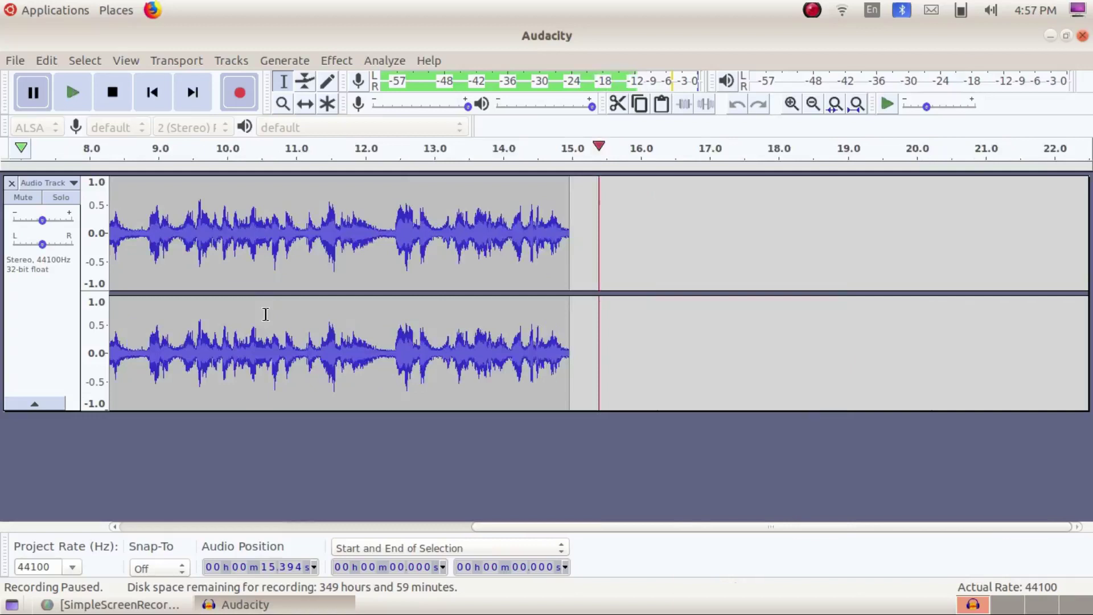
Resume the paused recording, continue it to about 21.5 seconds, and stop it
left_click(240, 101)
left_click(240, 101)
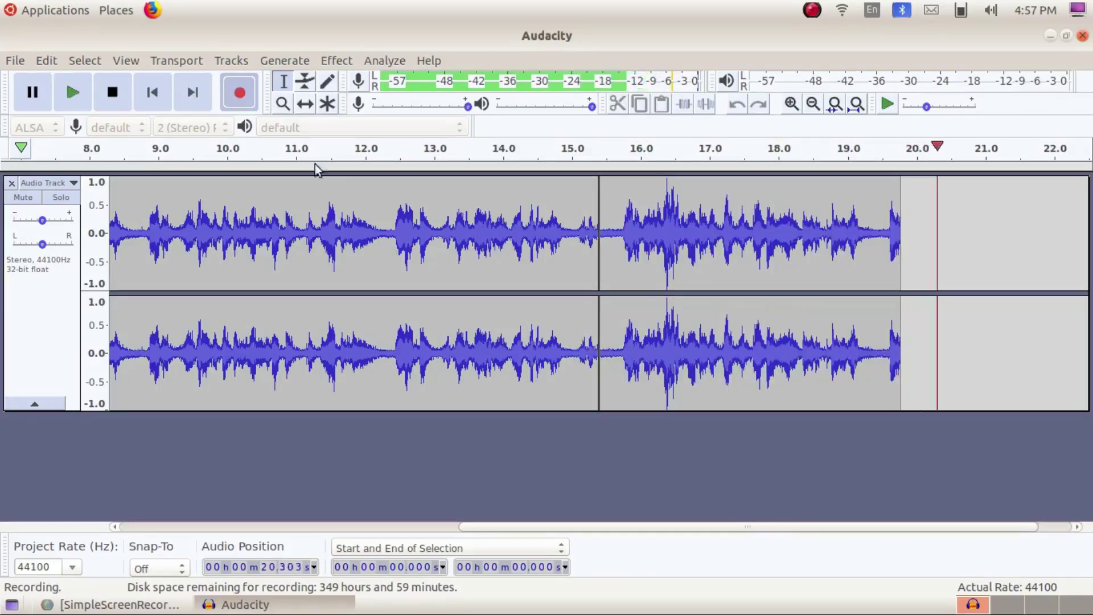
left_click(35, 98)
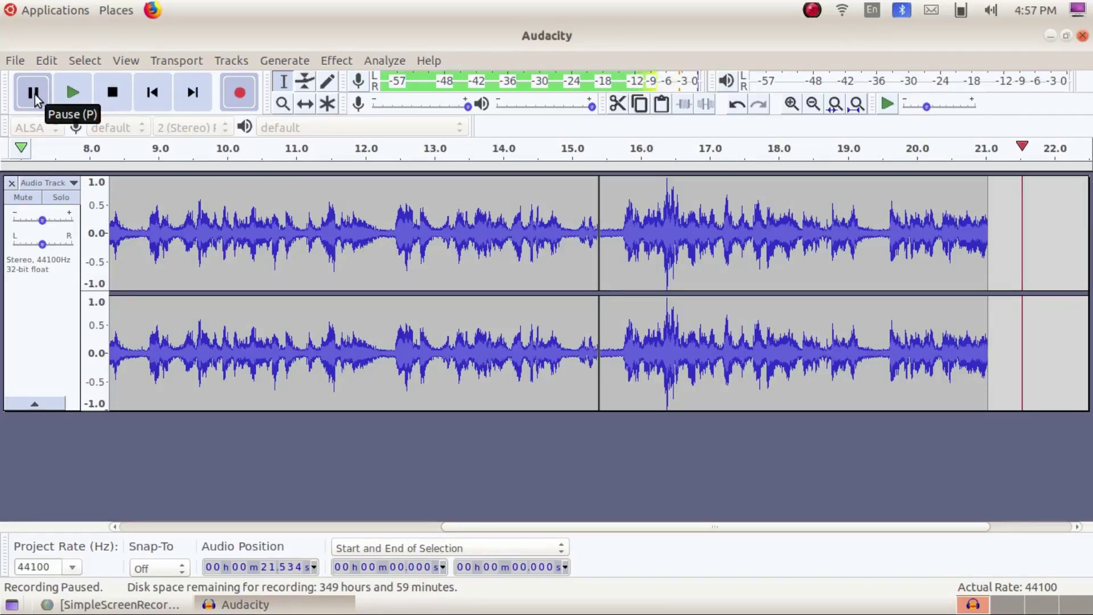
left_click(112, 94)
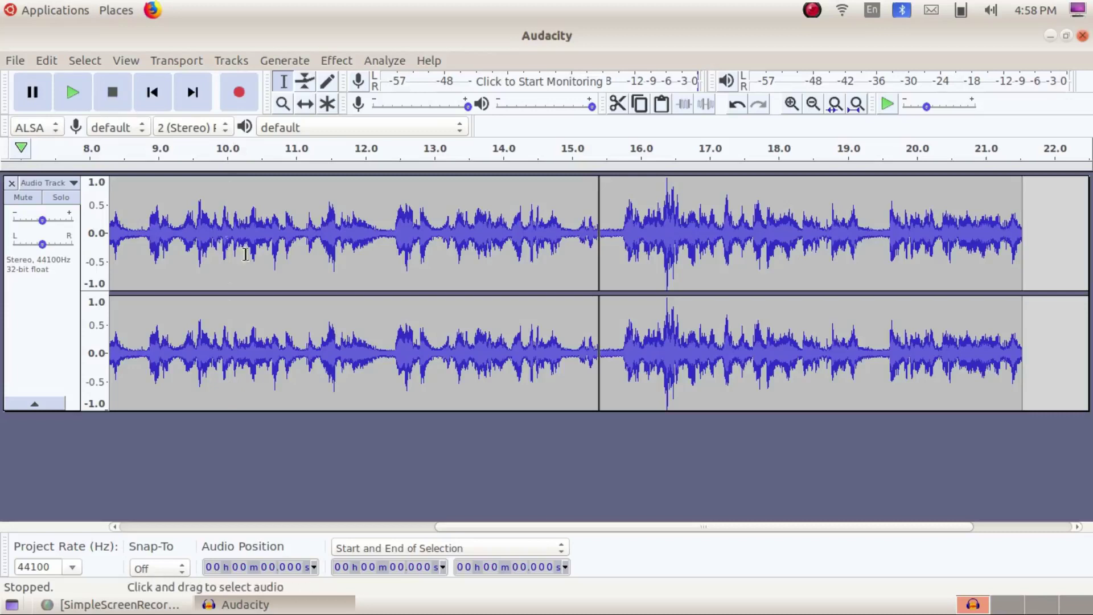
Play the recorded track back from its beginning
left_click_drag(445, 524, 125, 524)
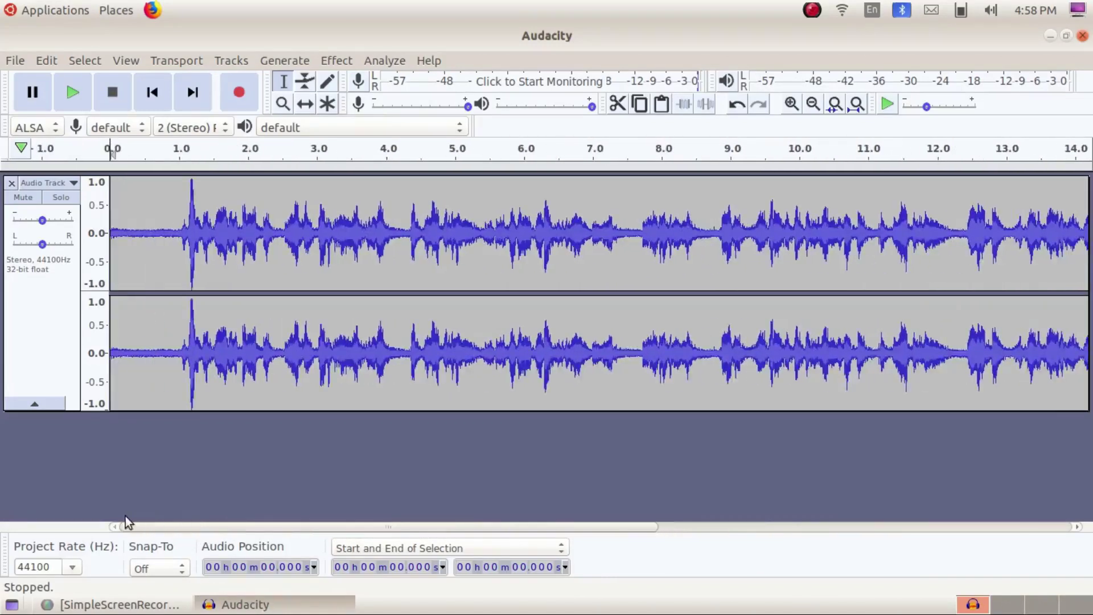
left_click(74, 98)
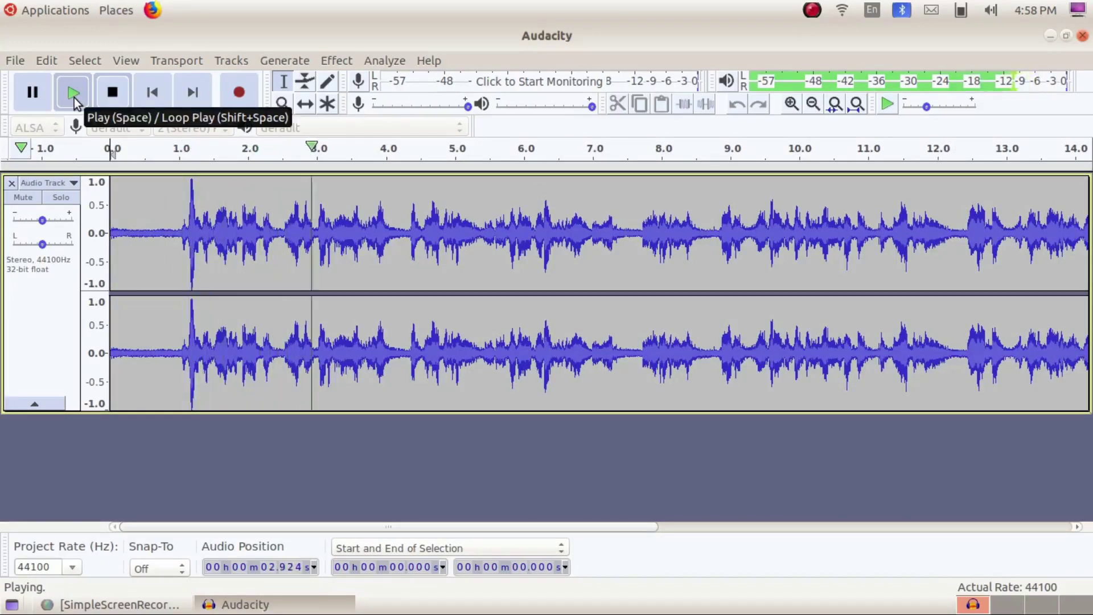
Stop playback, place the cursor at about 0.5 s in the track, and play a short stretch from there
left_click(114, 92)
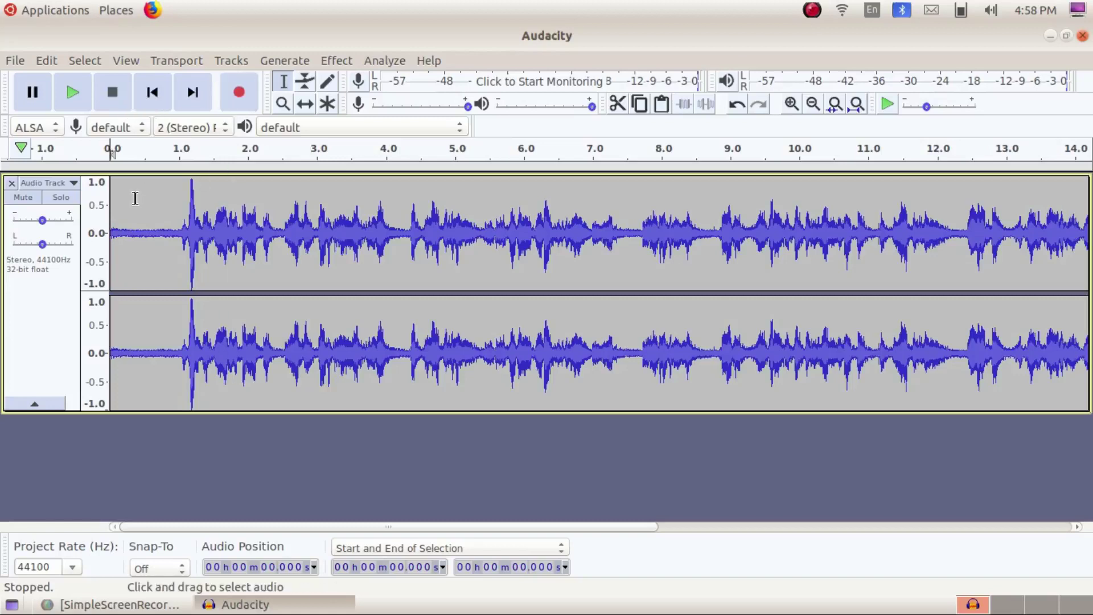
left_click(146, 178)
left_click(80, 101)
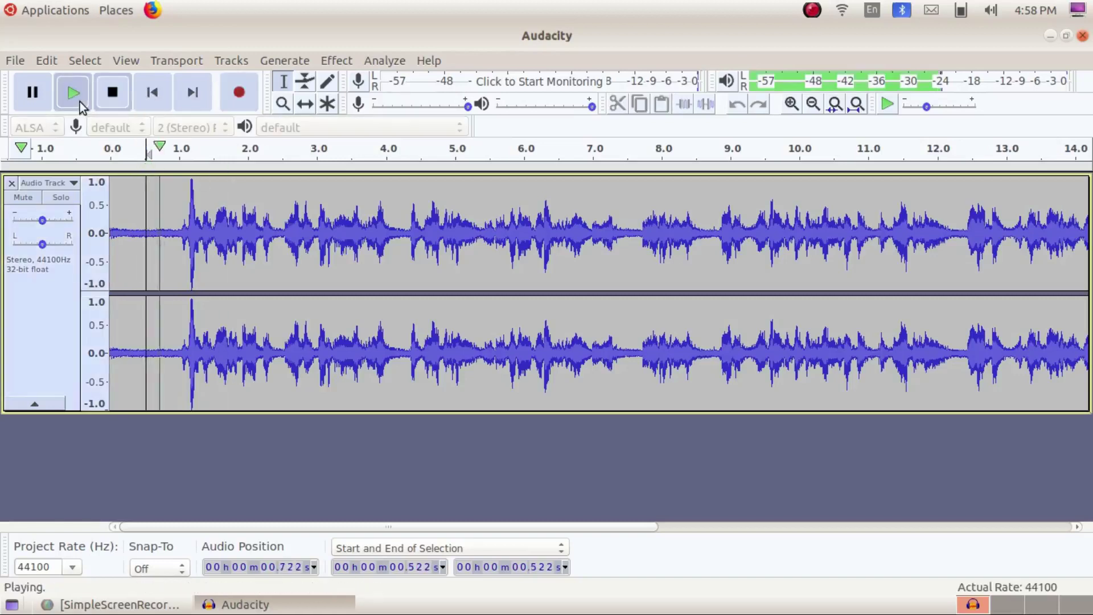
left_click(113, 100)
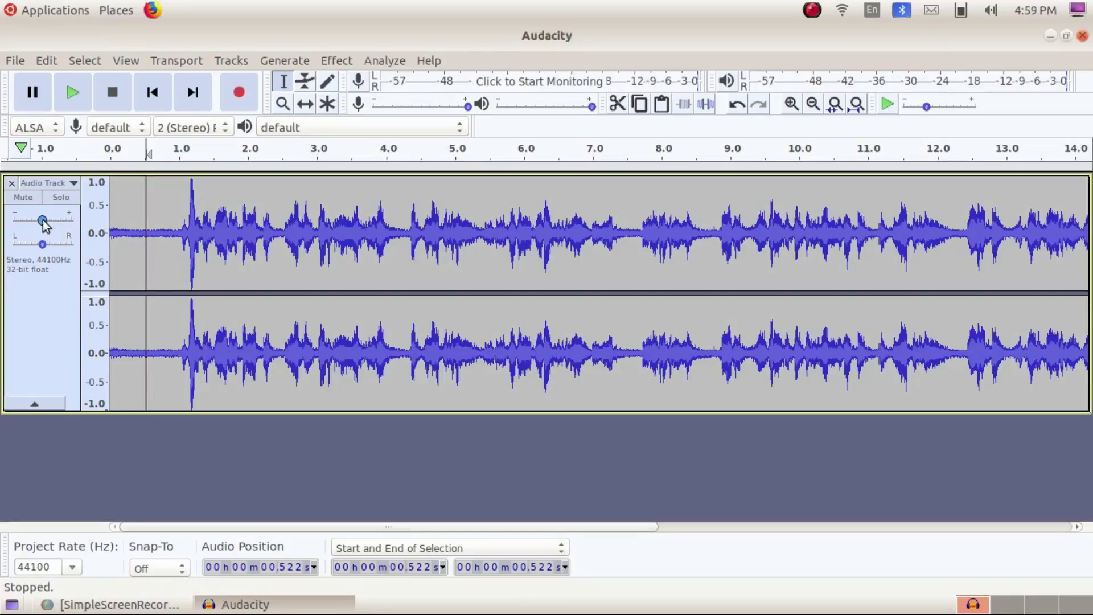
Raise the audio track's gain moderately above centre and test the louder level with short playbacks
left_click_drag(45, 226, 57, 227)
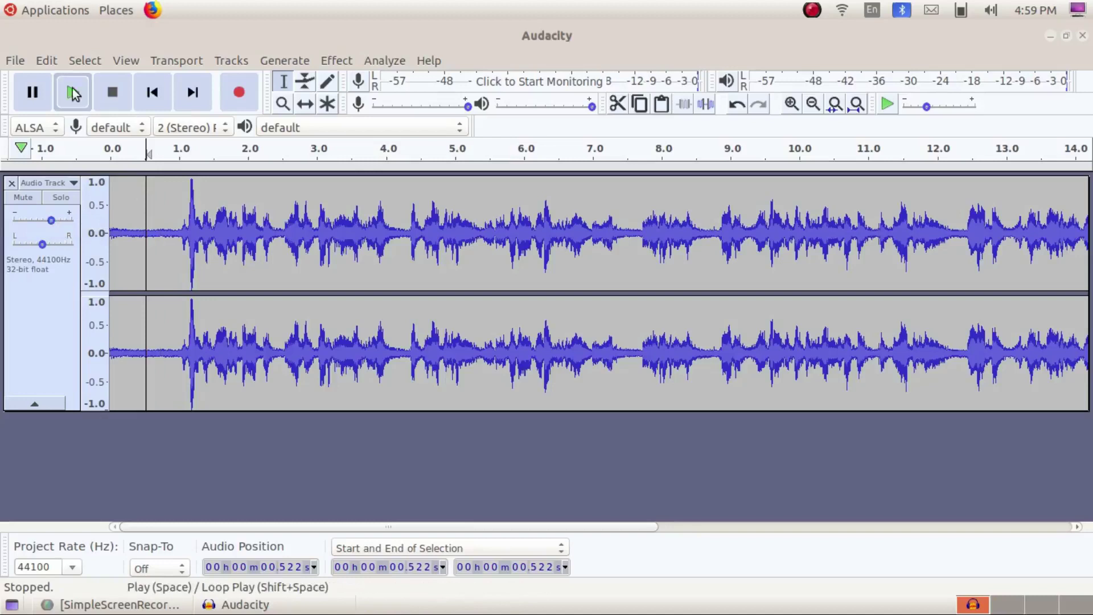
left_click(72, 92)
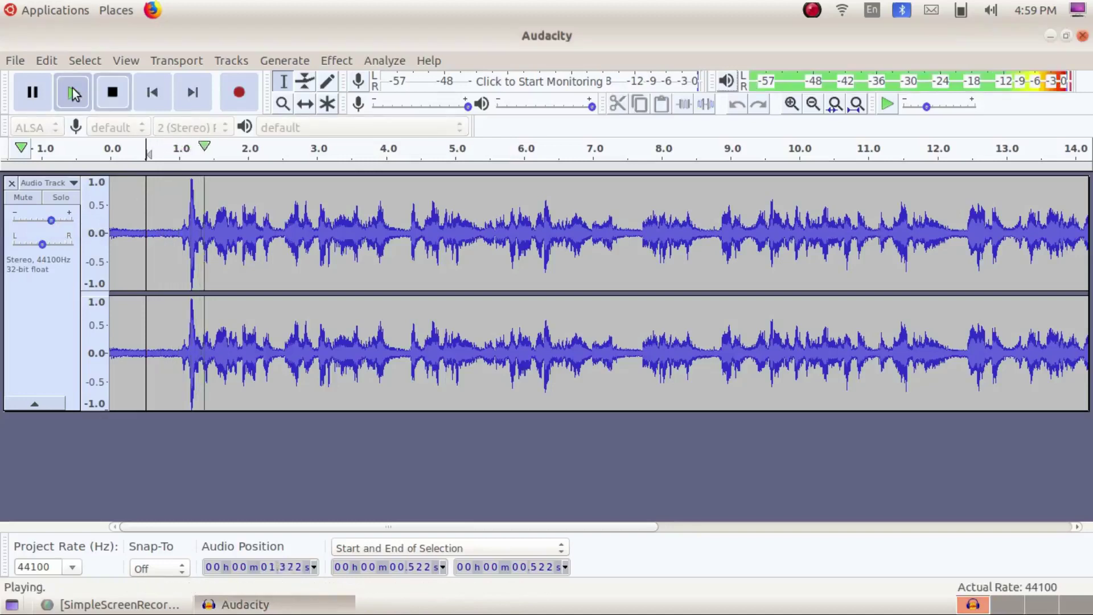
left_click(113, 94)
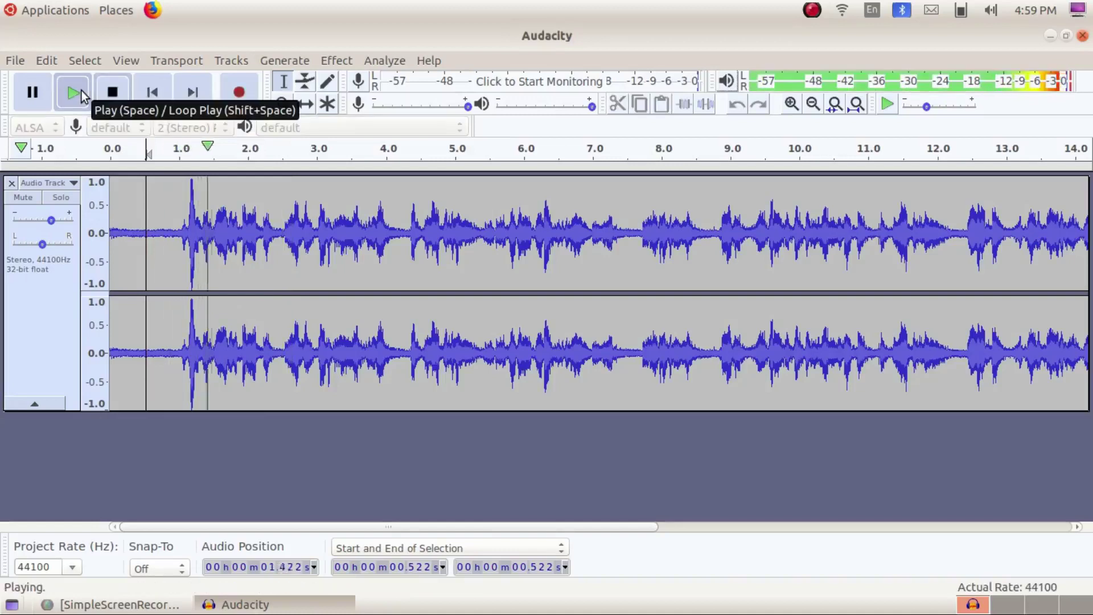
left_click(113, 93)
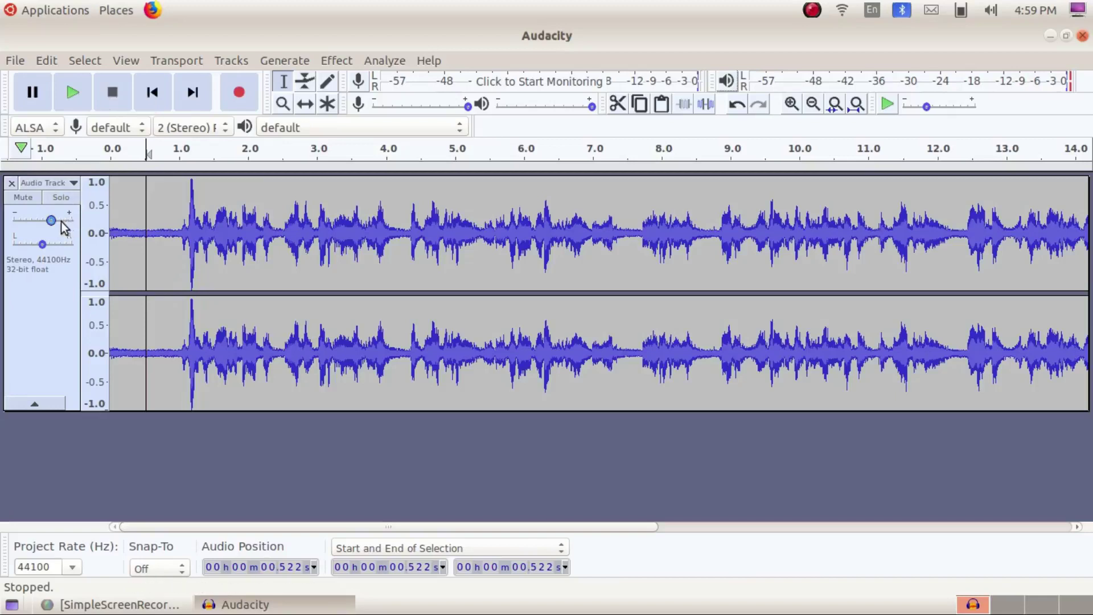
Raise the track's gain slightly further and play a short stretch to test it
left_click_drag(52, 220, 56, 220)
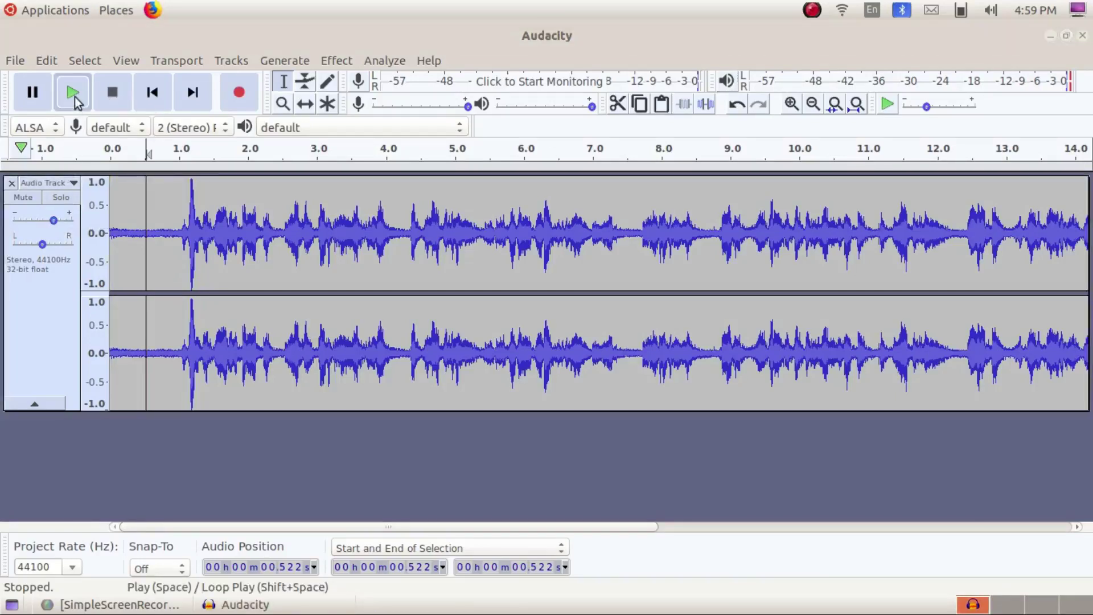
left_click(73, 94)
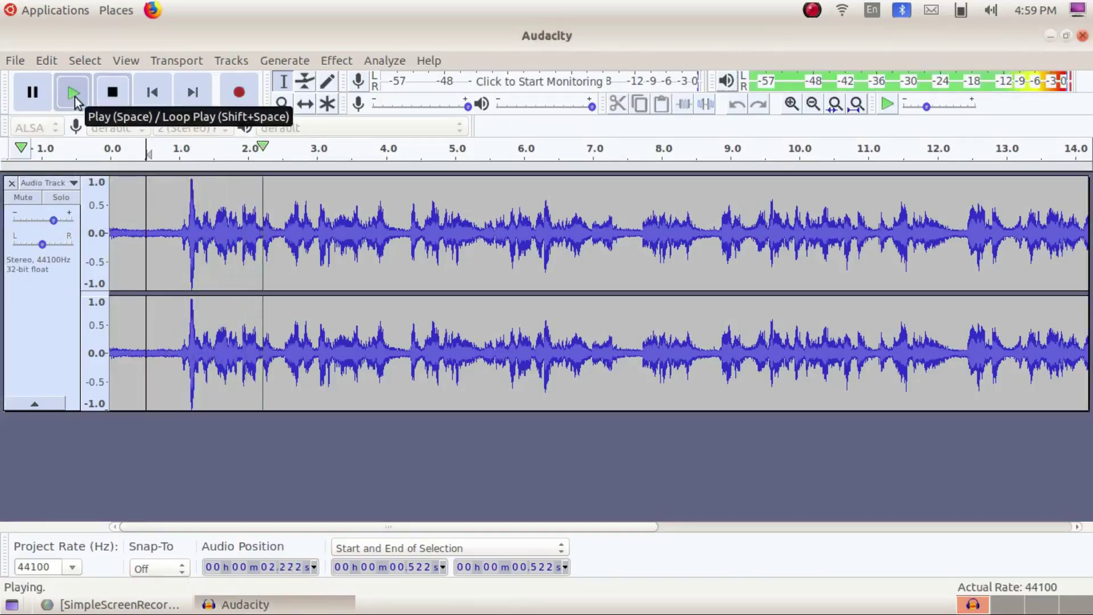
left_click(109, 97)
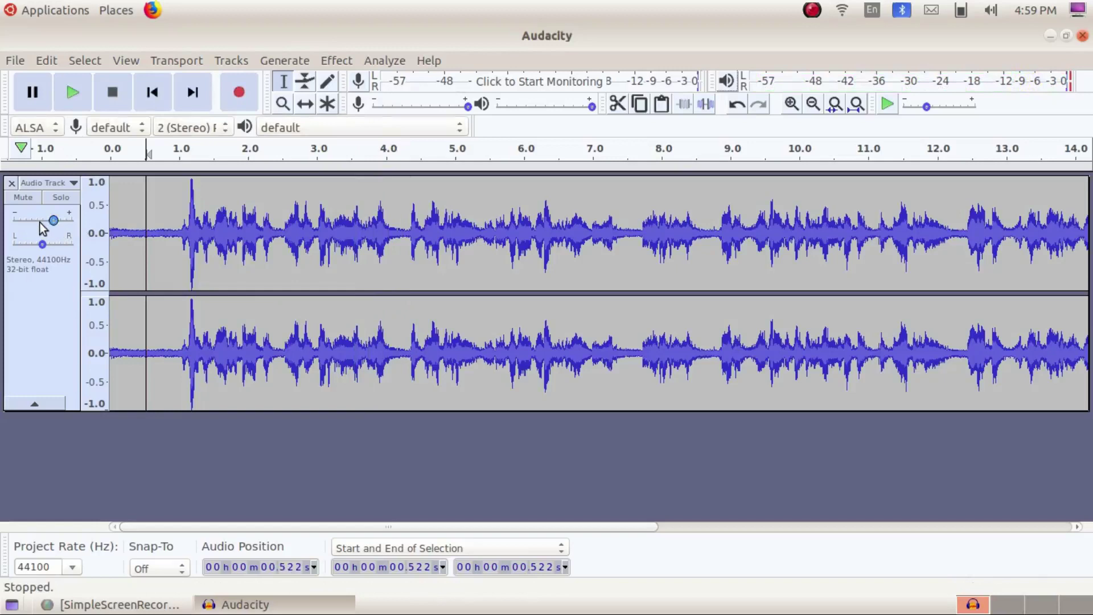
Lower the track's gain back to about its centre position and test the level with a short playback
left_click_drag(54, 223, 41, 222)
left_click(74, 102)
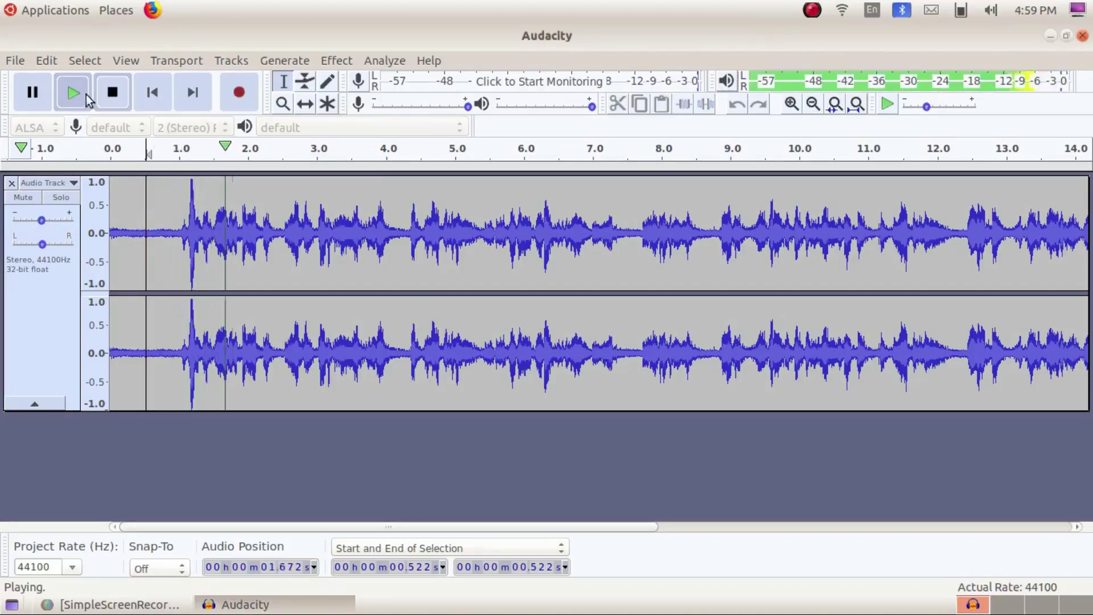
left_click(109, 94)
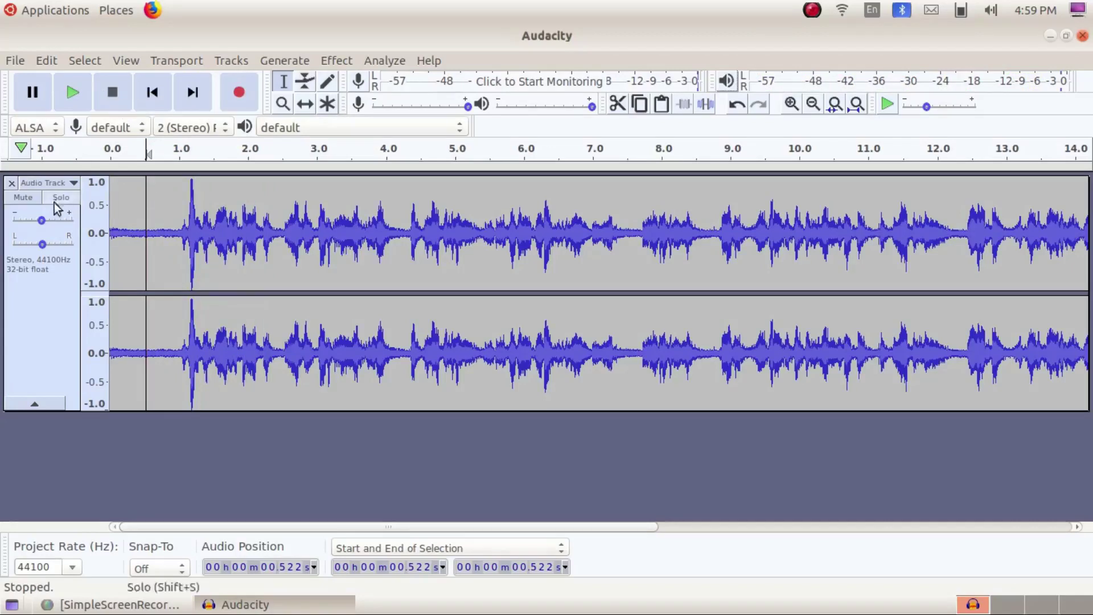
Raise the track's gain to about halfway between centre and maximum and check it with a short playback
left_click_drag(41, 221, 67, 230)
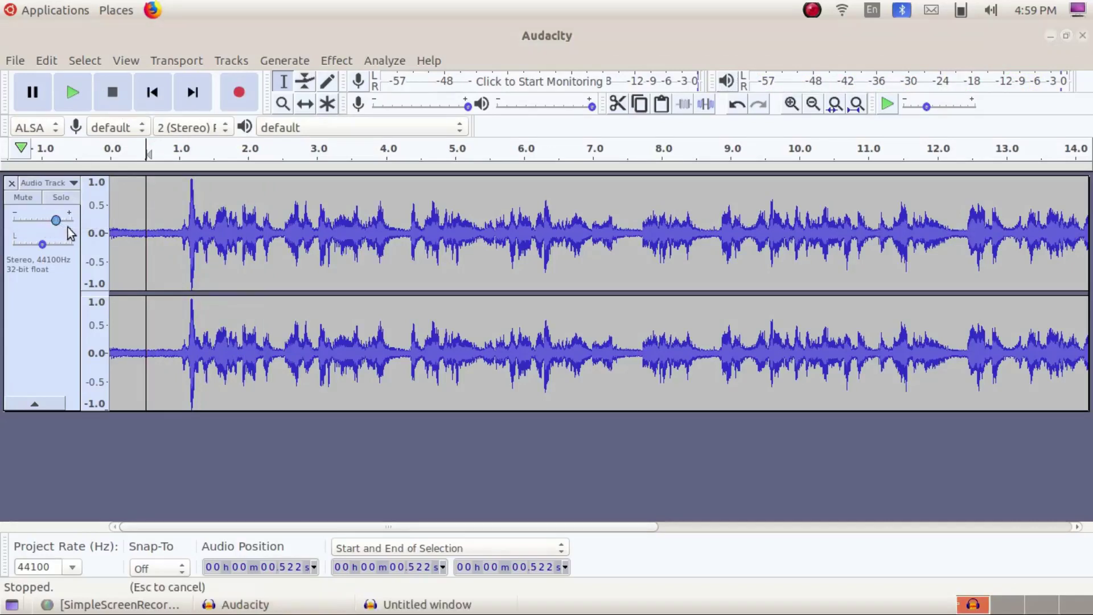
left_click(80, 93)
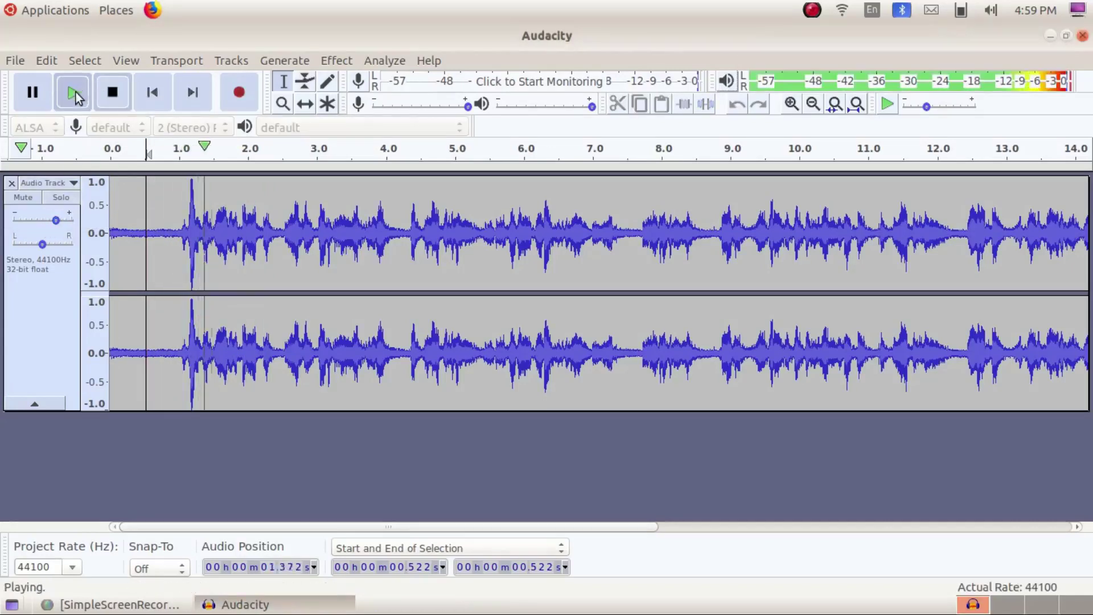
left_click(112, 98)
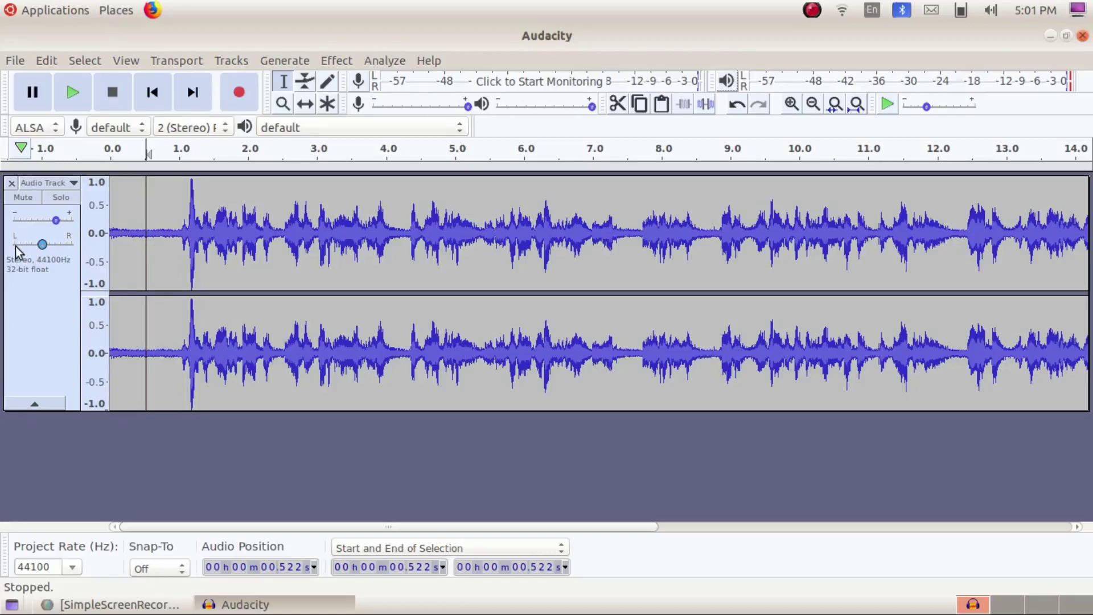
Delete the quiet first 0.95 s of the recording and the short quiet gap starting at about 3.2 s
left_click(175, 235)
left_click_drag(175, 236, 93, 228)
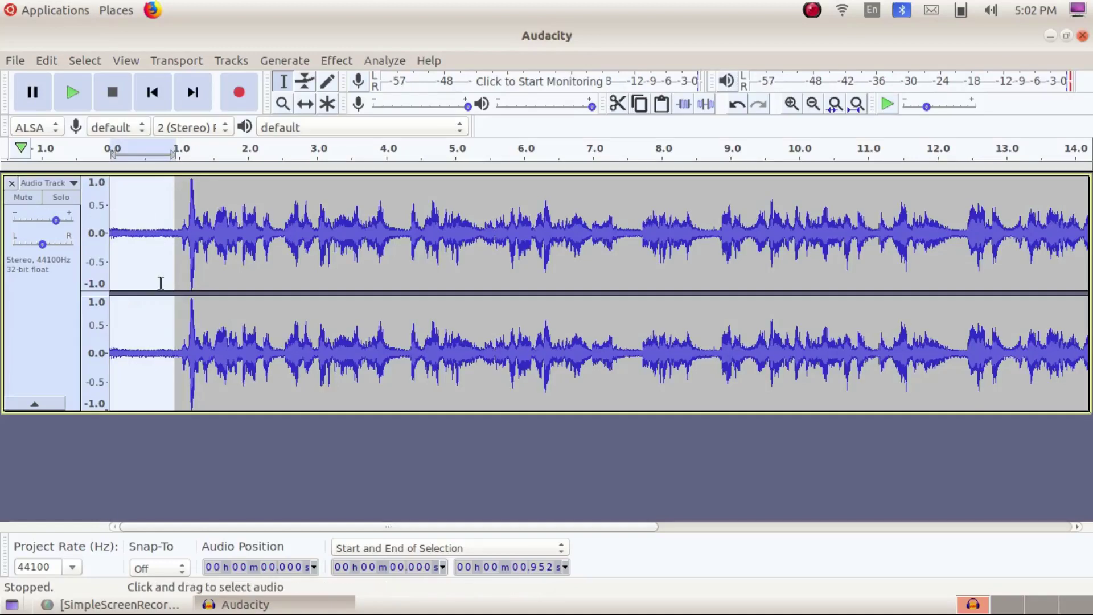
key("Delete")
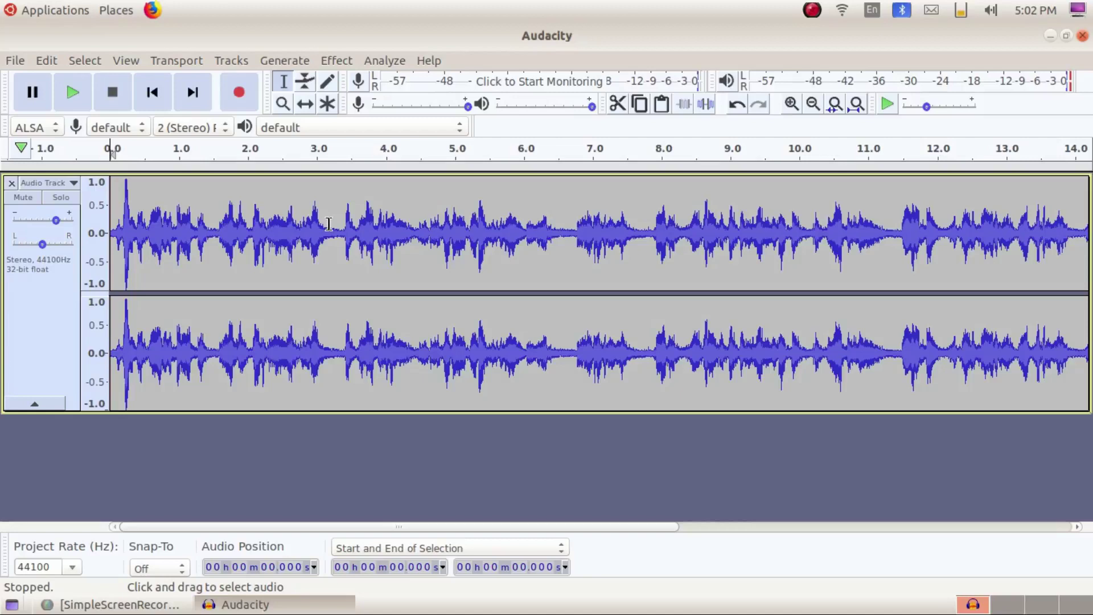
mouse_move(330, 224)
left_mouse_down()
mouse_move(350, 225)
mouse_move(333, 227)
mouse_move(347, 234)
left_mouse_up()
key("Delete")
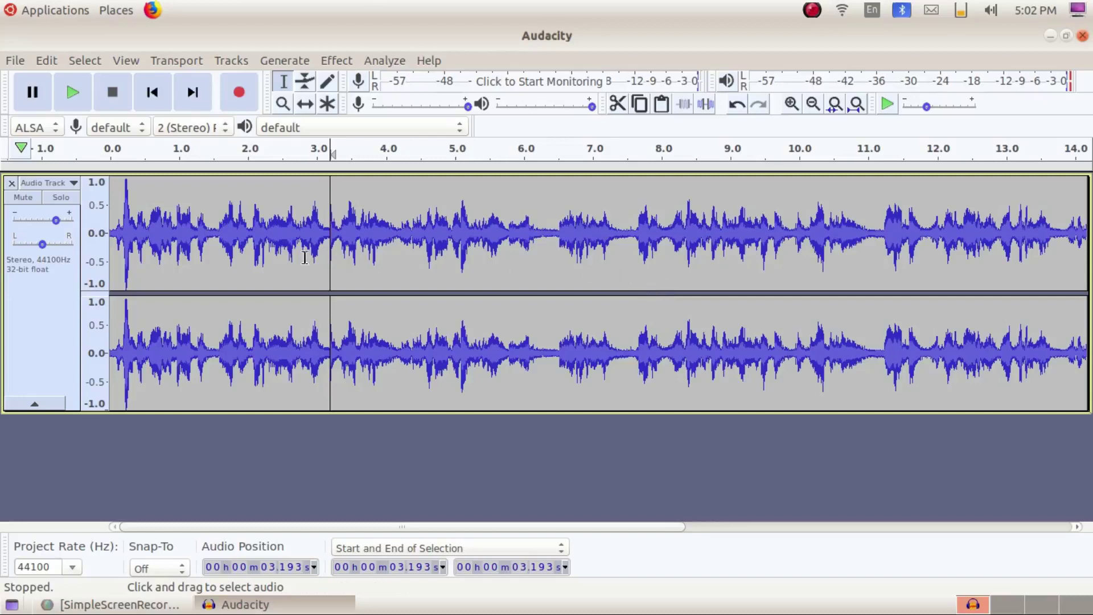
Save the project to the Desktop as an Audacity project named a1
left_click(14, 61)
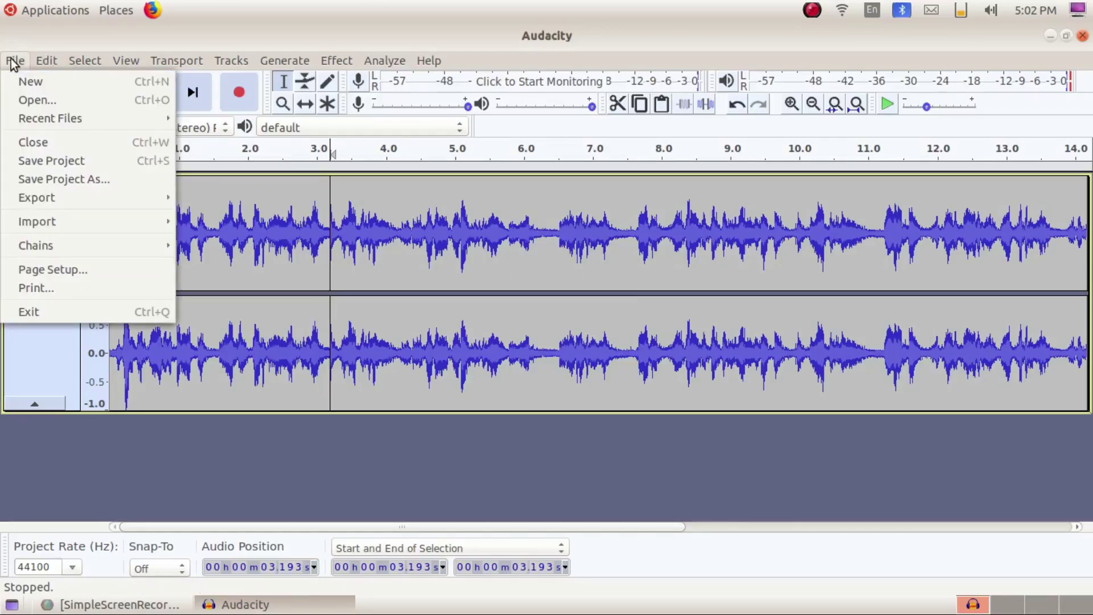
left_click(50, 160)
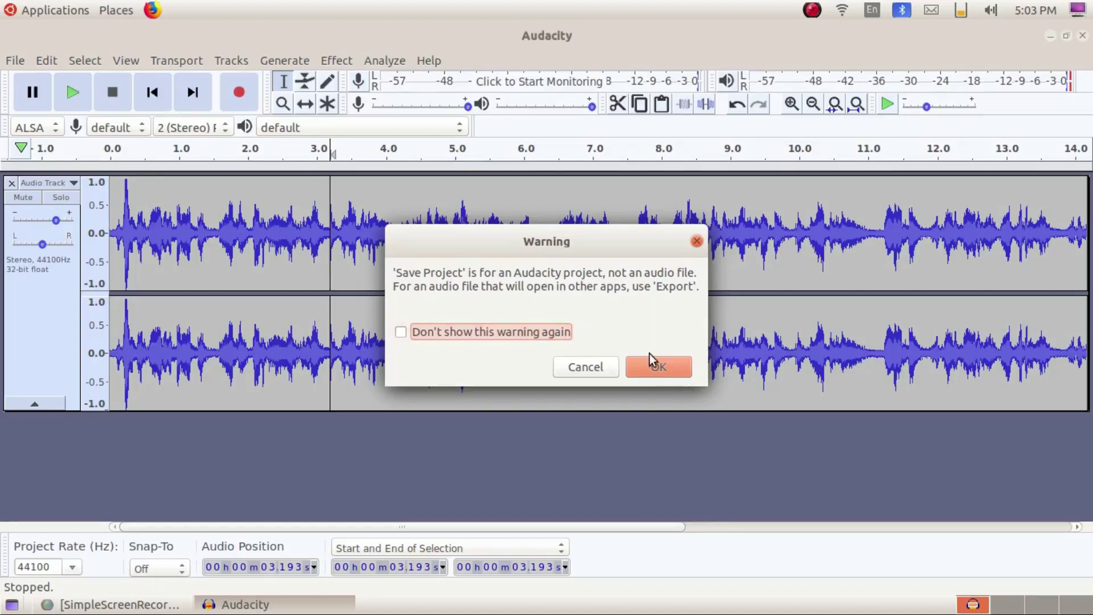
left_click(665, 367)
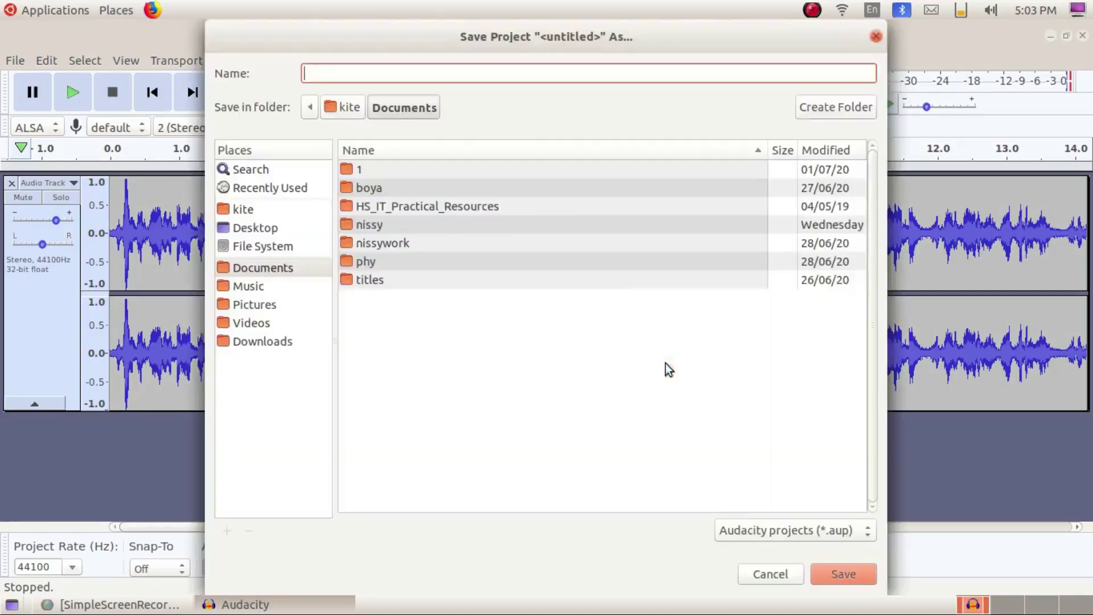
left_click(272, 230)
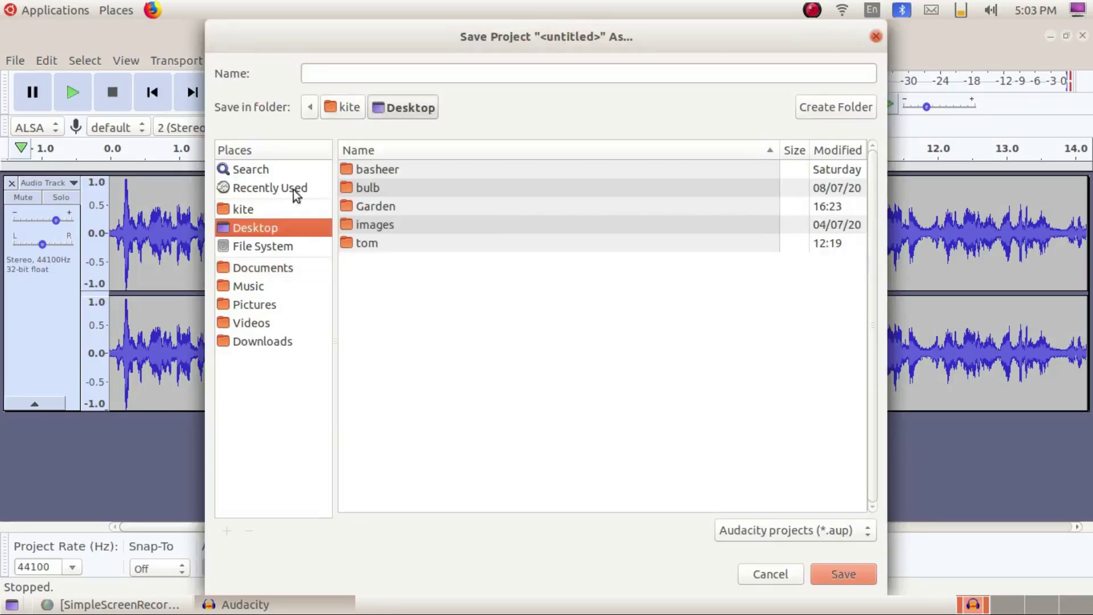
left_click(321, 74)
type("a1")
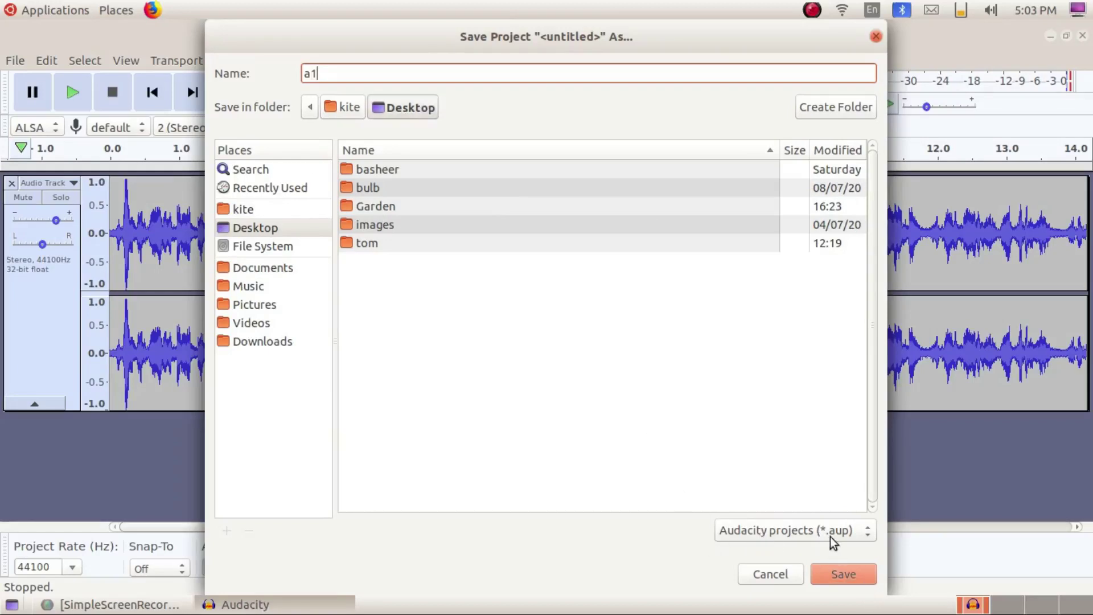
left_click(851, 570)
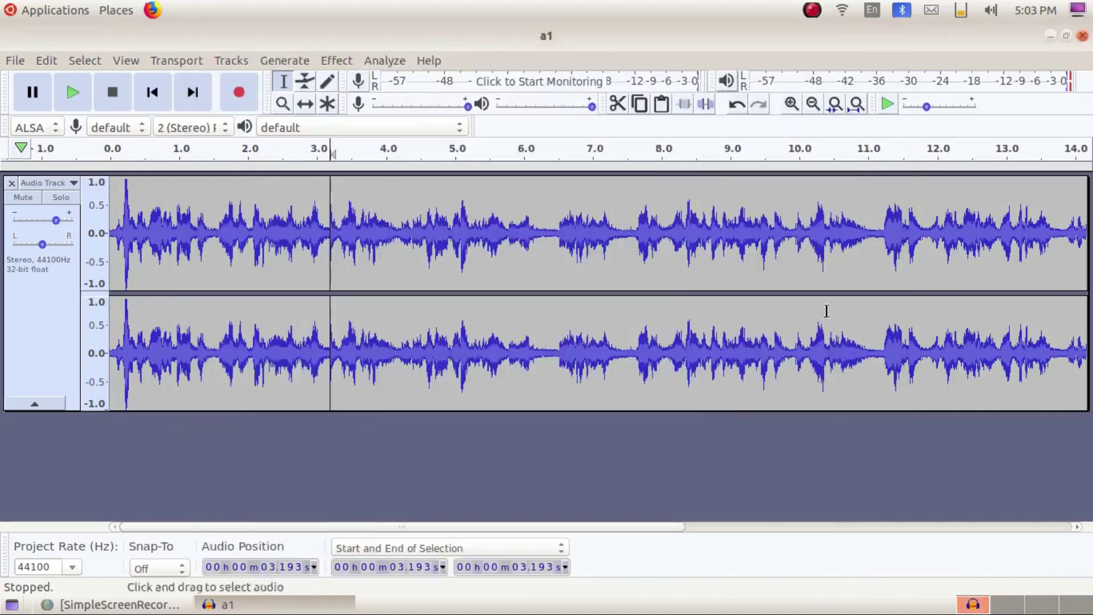
Minimize the editor, move a1.aup to an empty area of the desktop, and try to open it from there
left_click(1051, 36)
left_click(149, 239)
left_click_drag(137, 237, 356, 129)
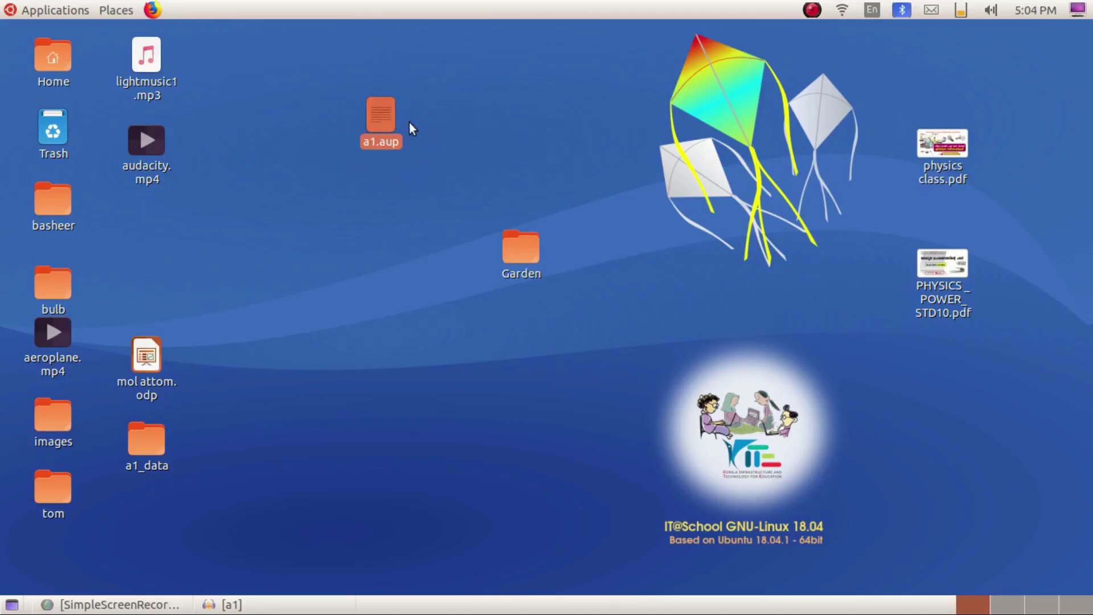
double_click(380, 117)
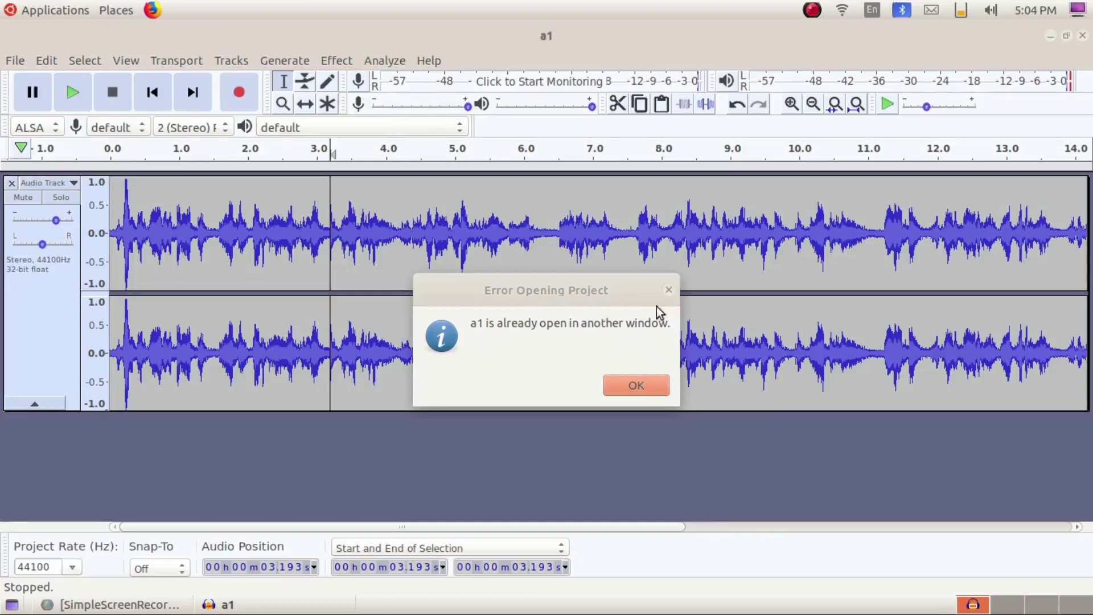
left_click(673, 292)
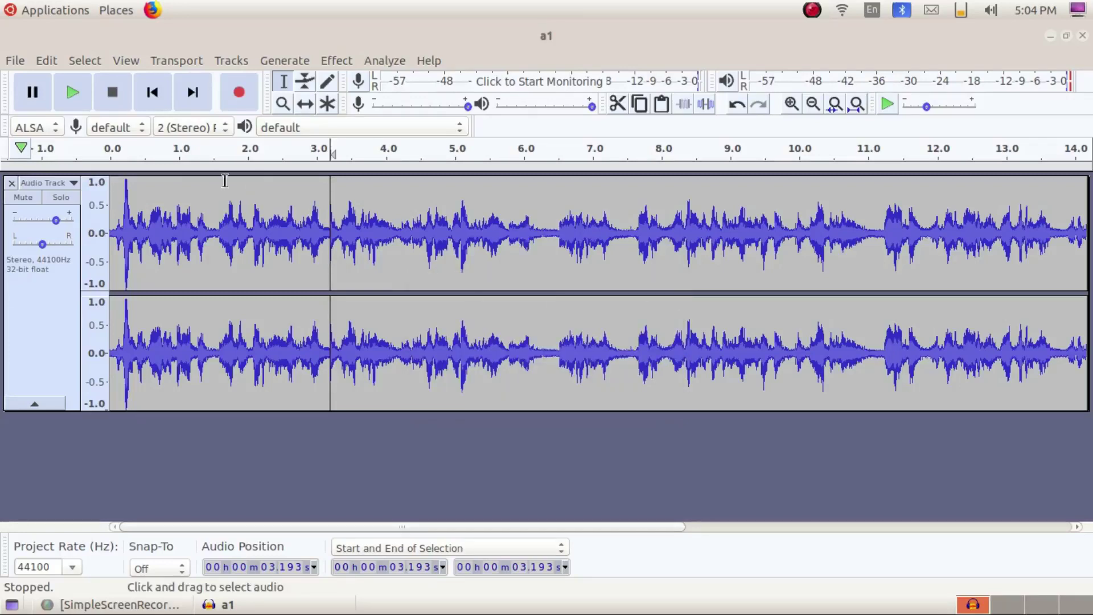
Export the audio to the Desktop as a1.mp3 in MP3 format with preset bit rate and Standard, 170-210 kbps quality
left_click(15, 60)
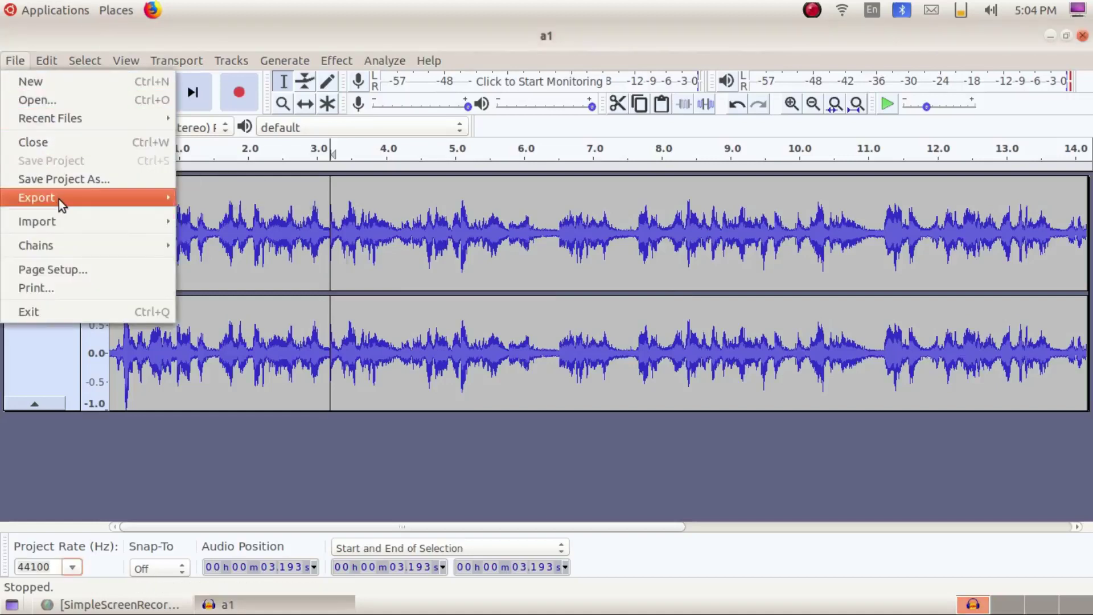
mouse_move(61, 201)
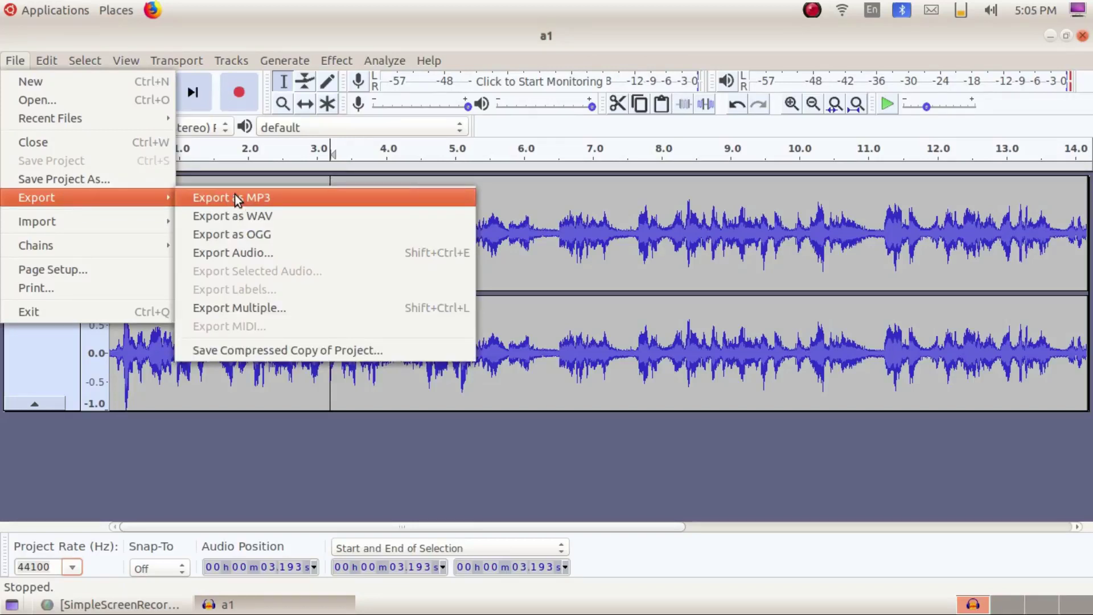
left_click(282, 197)
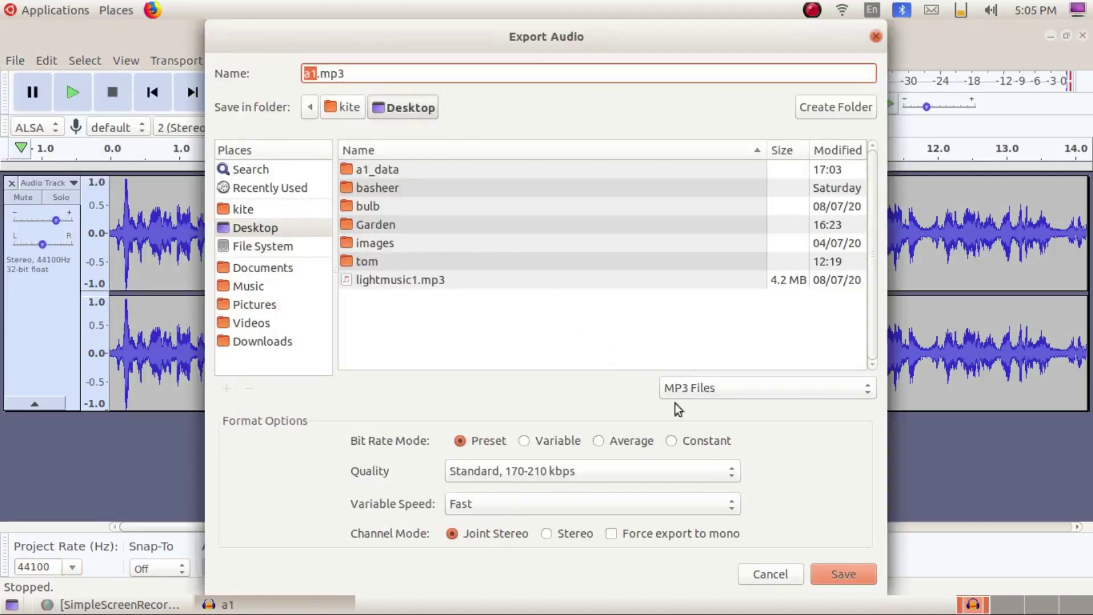
left_click(746, 382)
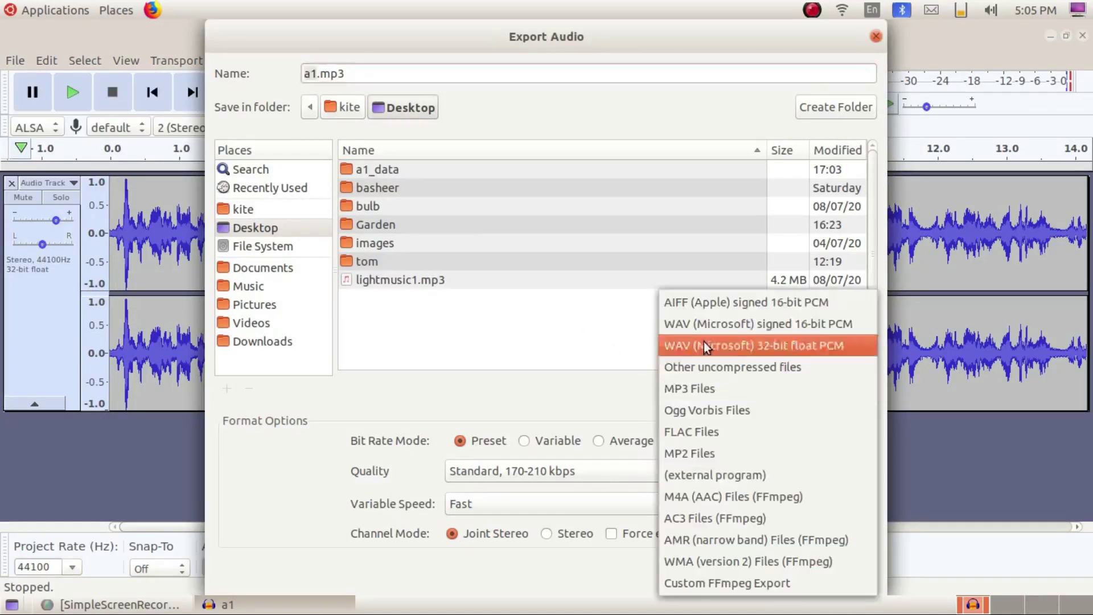
left_click(720, 390)
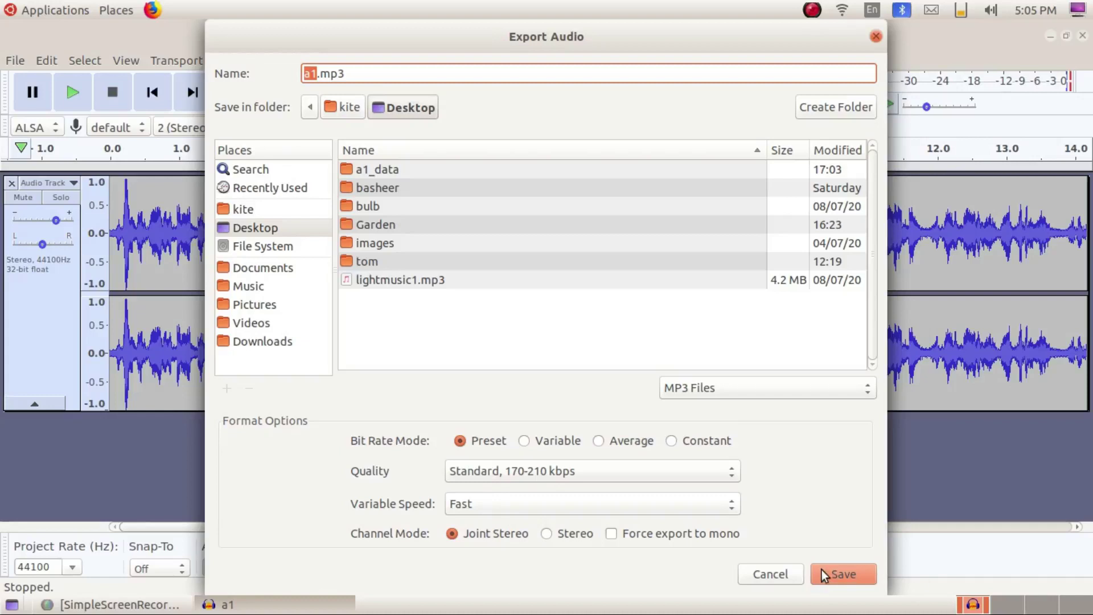
left_click(841, 574)
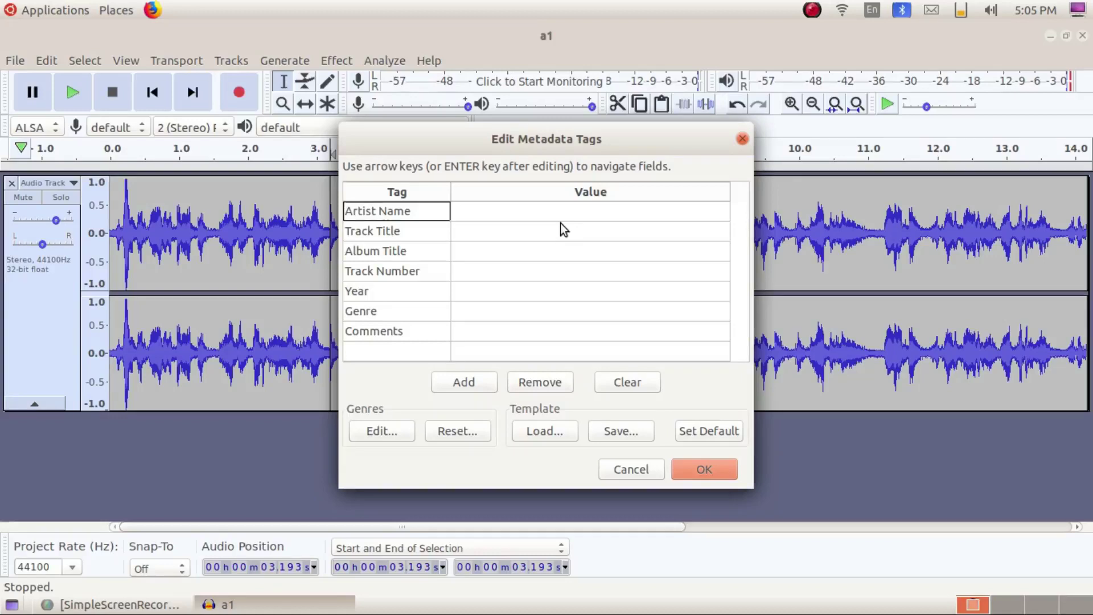
Fill in the artist's name, the track title a1 and the album title audacity in the export metadata
left_click(546, 209)
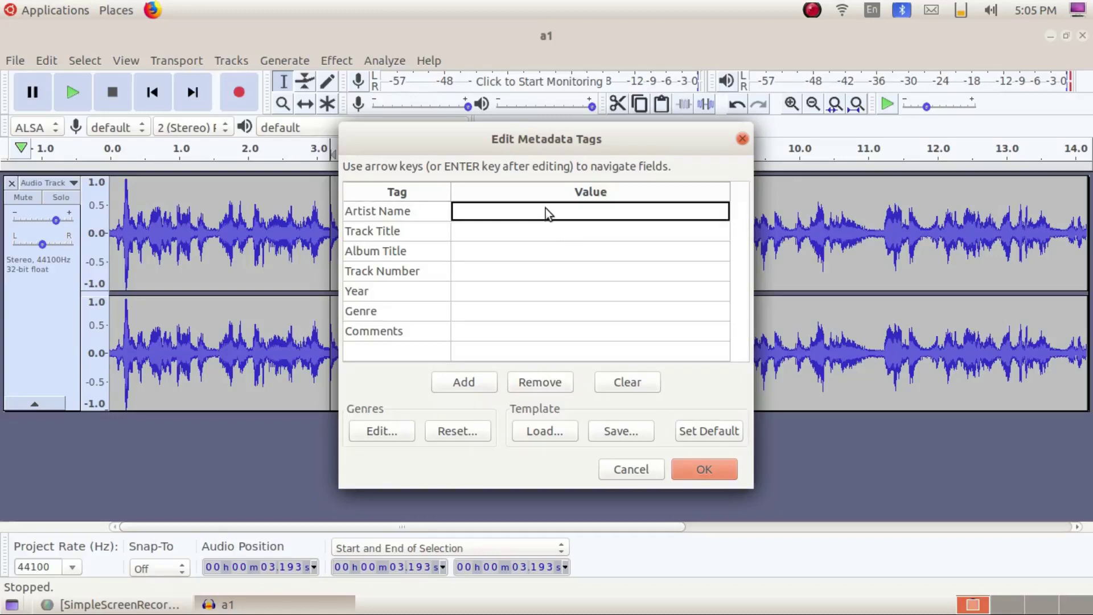
type("sim")
left_click(487, 230)
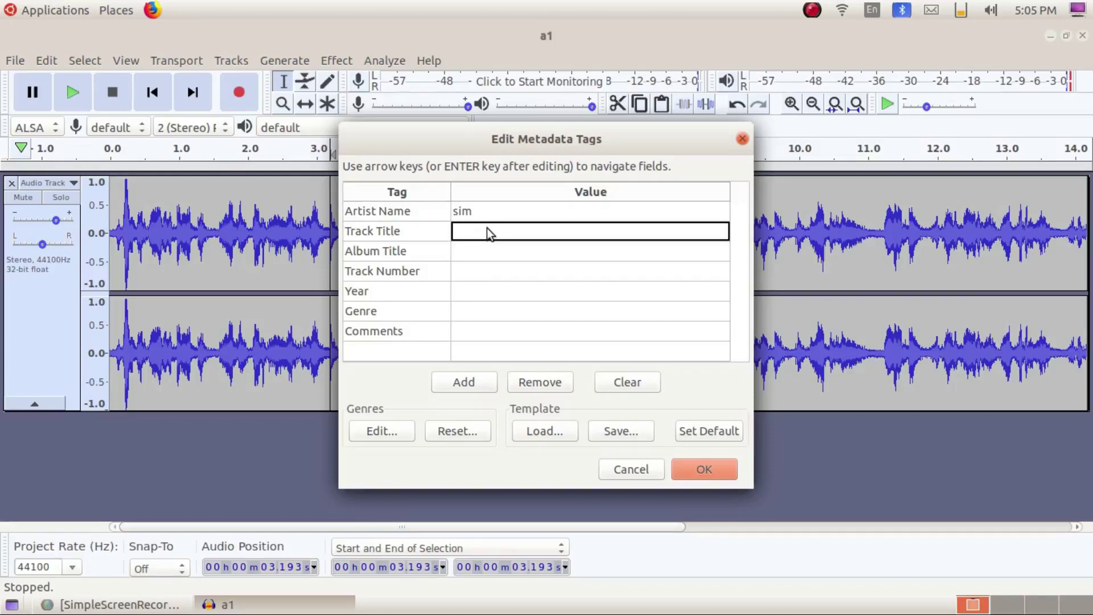
type("a1")
left_click(477, 247)
type("aud")
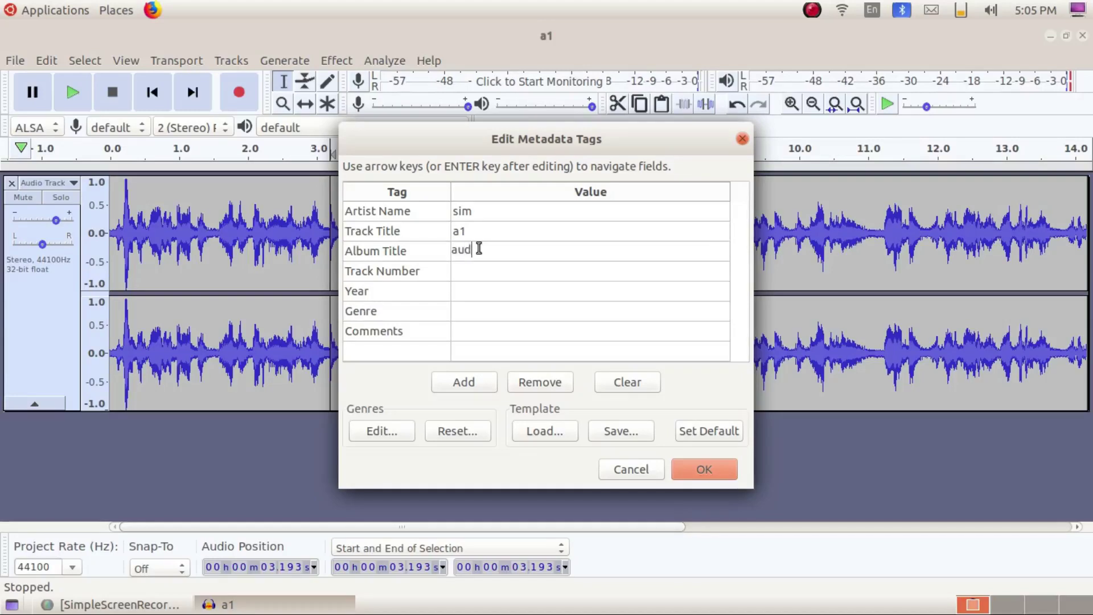
type("acity")
Set the metadata track number to 1, year to 2020 and comments to test, and complete the MP3 export
left_click(470, 272)
type("1")
left_click(465, 295)
type("2020")
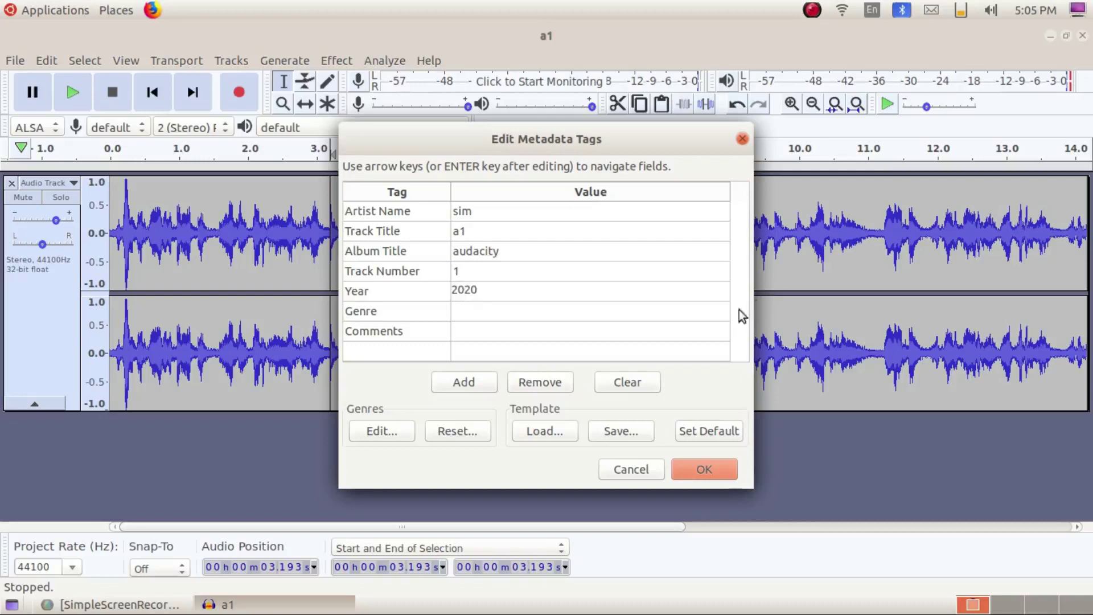
left_click(521, 313)
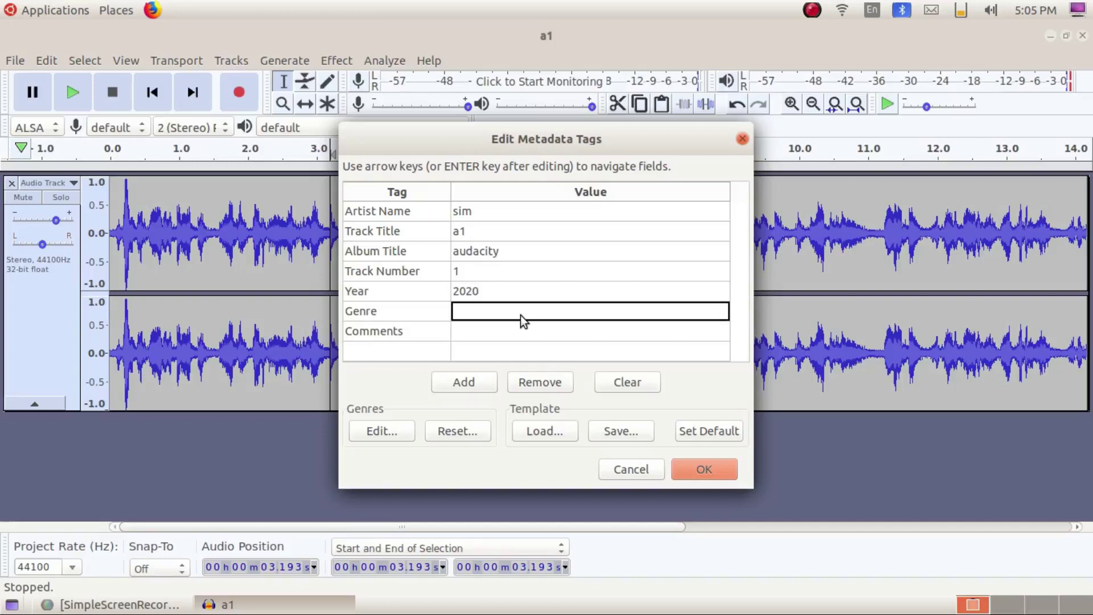
left_click(479, 334)
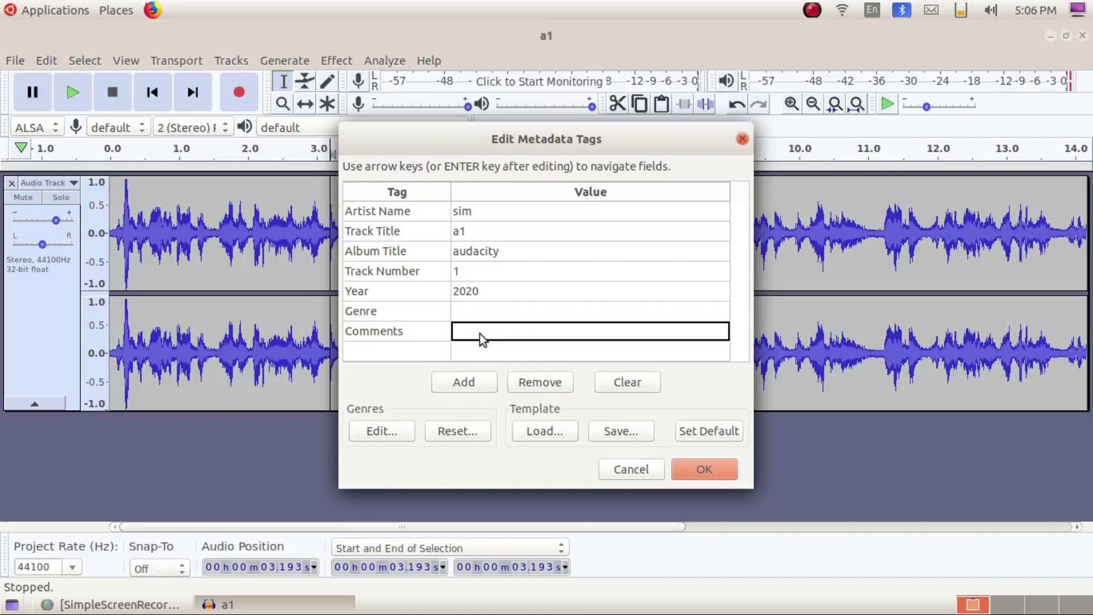
type("test")
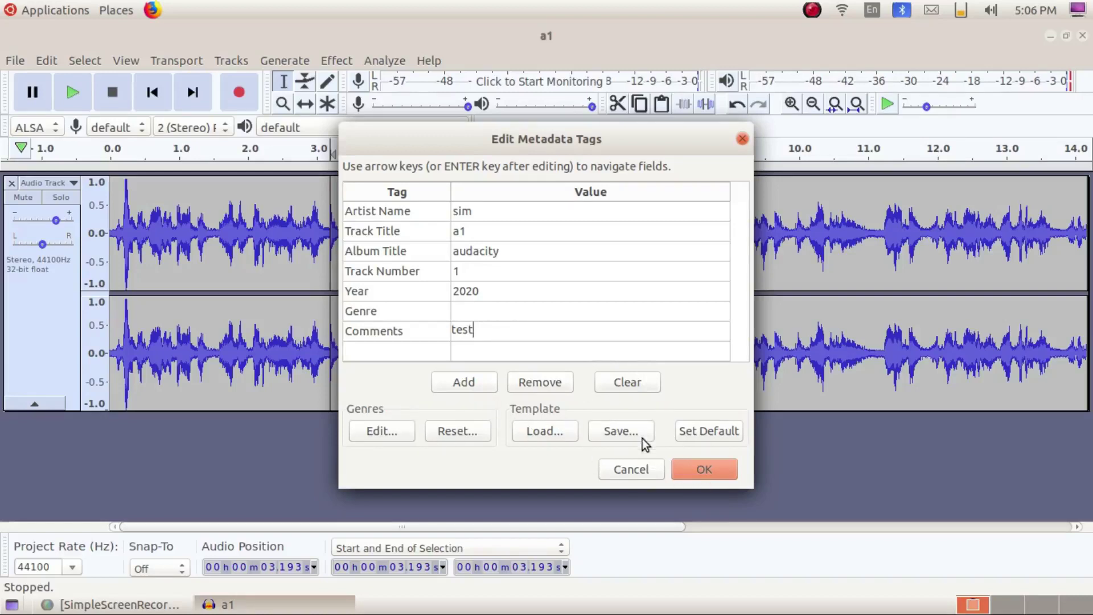
left_click(704, 467)
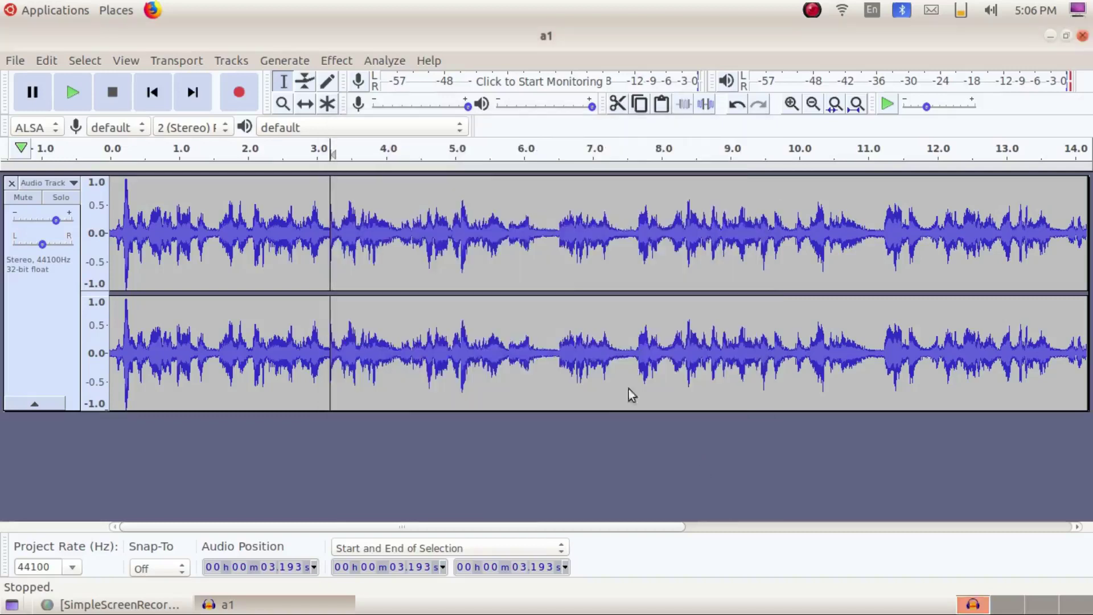
Minimize the editor, move a1.mp3 beside a1.aup on the desktop, and open it in the audio player to check it, closing the player when done
left_click(1049, 36)
left_click(369, 223)
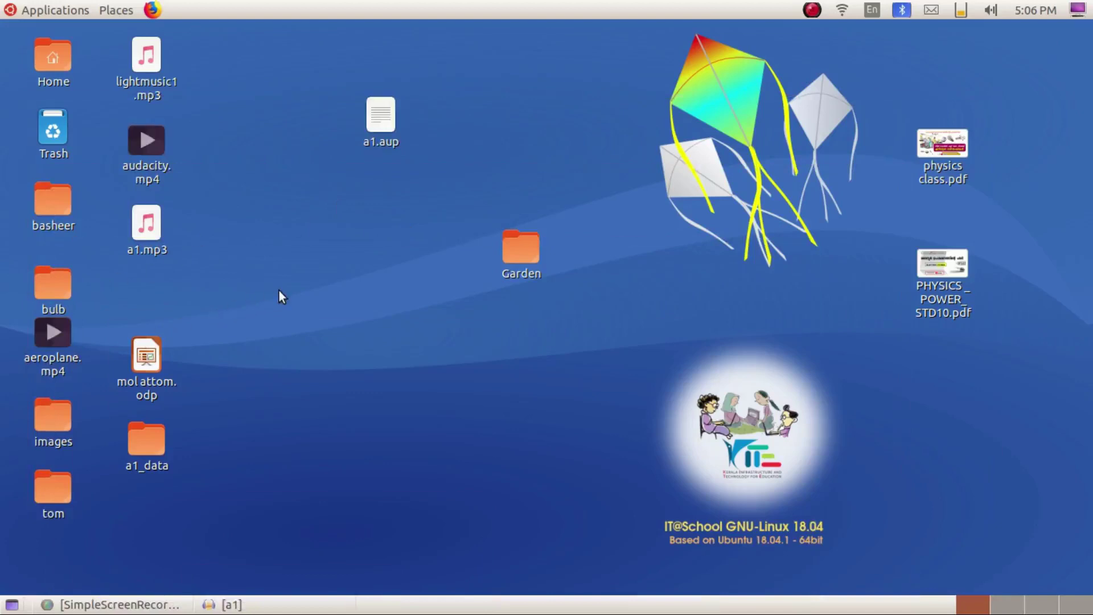
left_click_drag(145, 230, 467, 131)
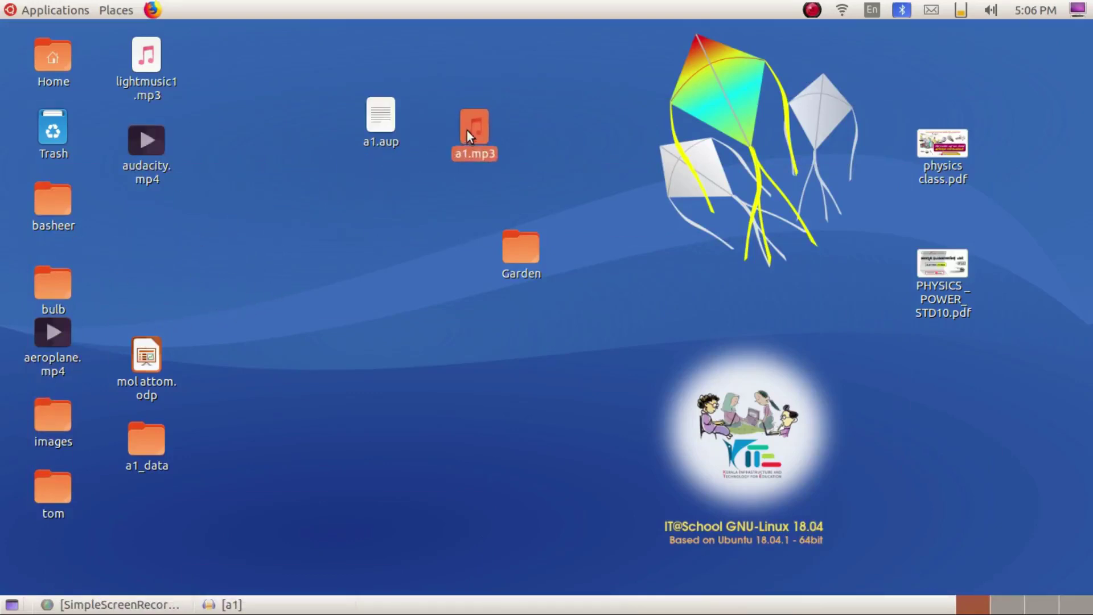
double_click(473, 131)
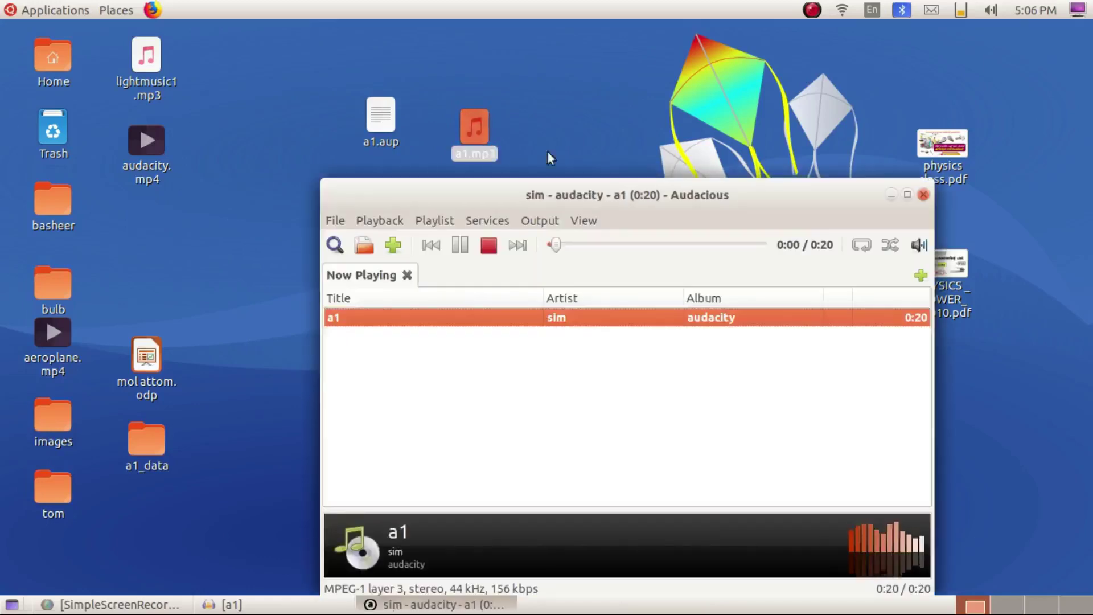
left_click(924, 196)
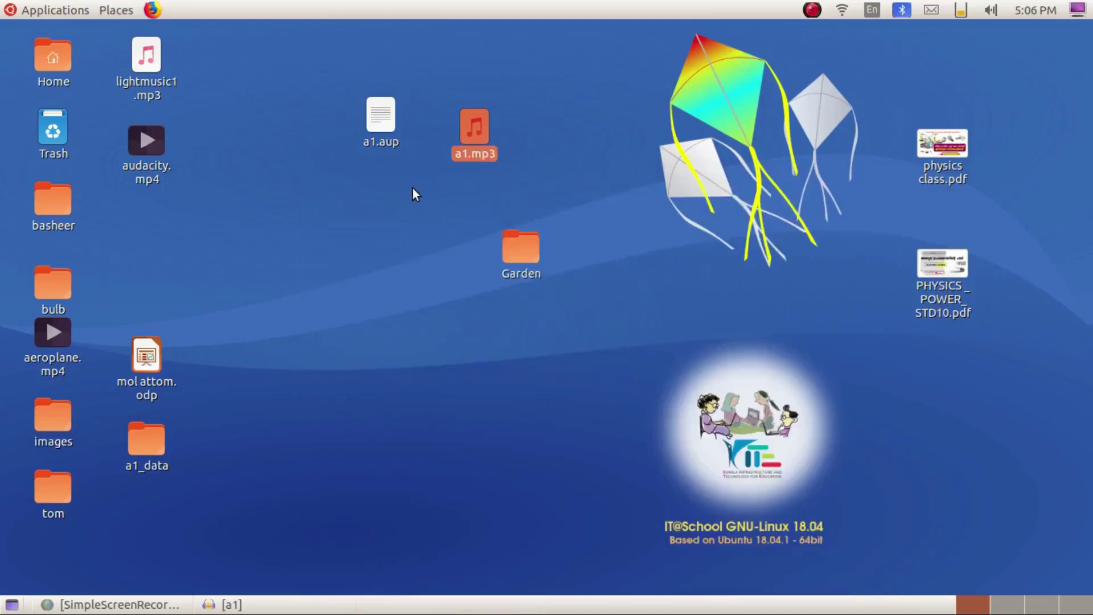
Move a1.aup right next to a1.mp3 on the desktop and bring the Audacity project window back up
left_click(249, 609)
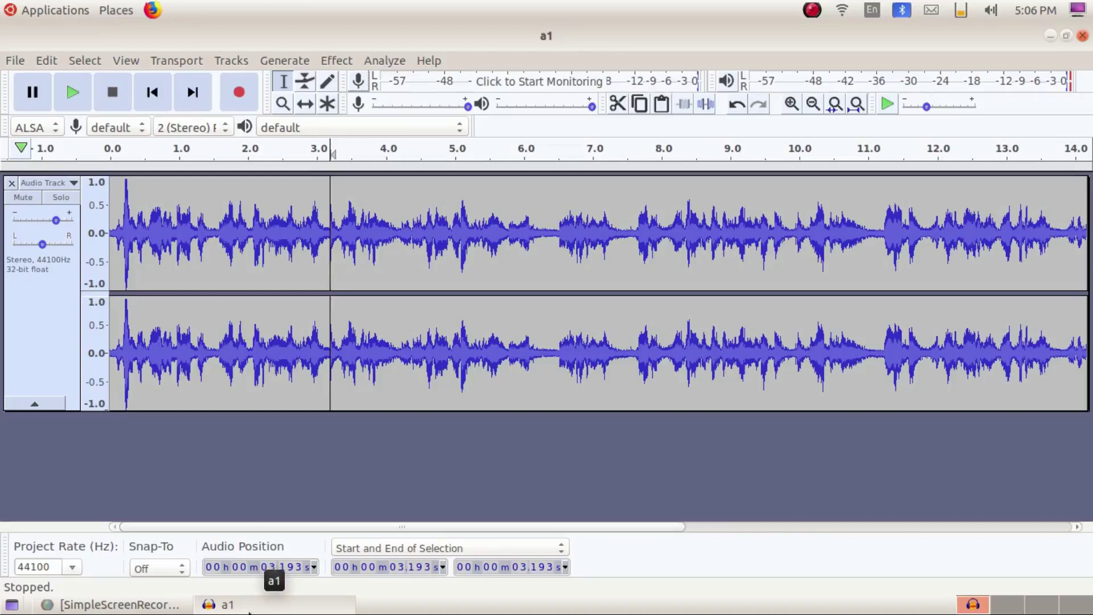
left_click(1051, 36)
left_click_drag(377, 120, 387, 128)
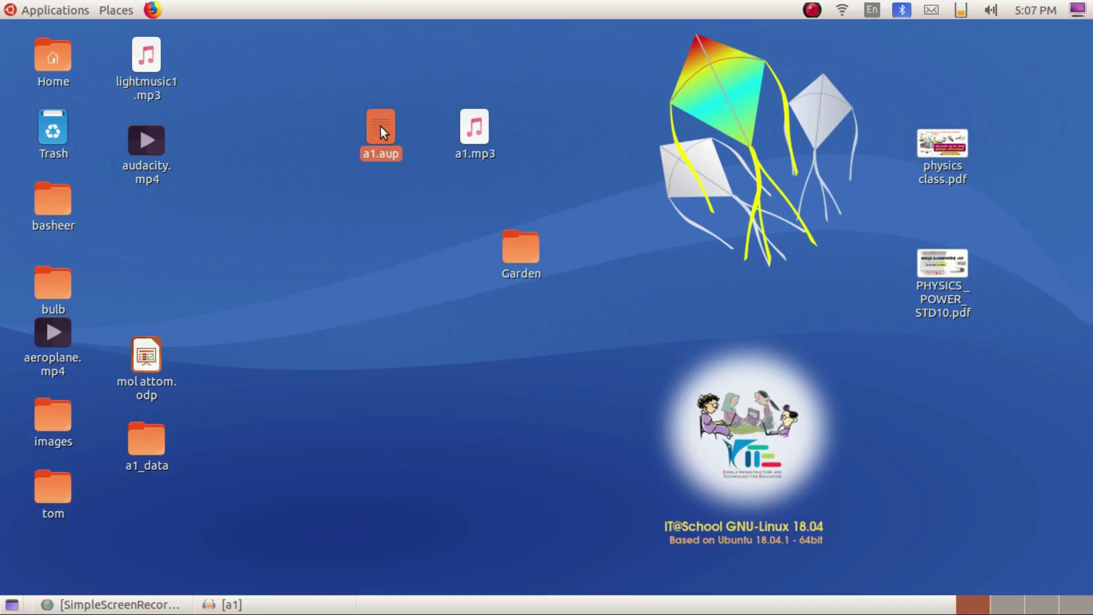
left_click_drag(381, 126, 426, 121)
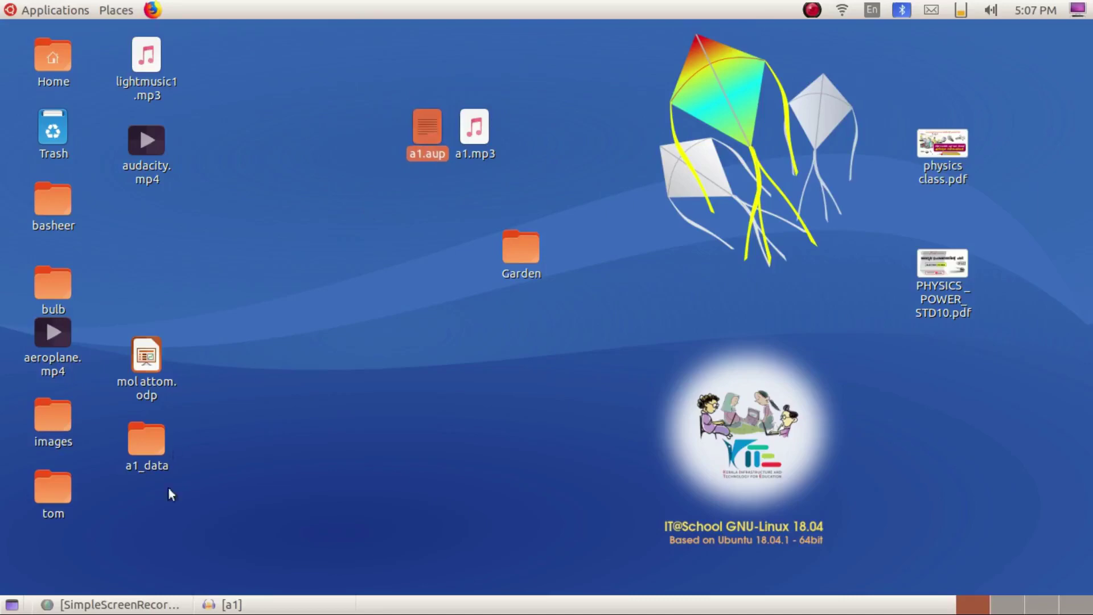
left_click(241, 609)
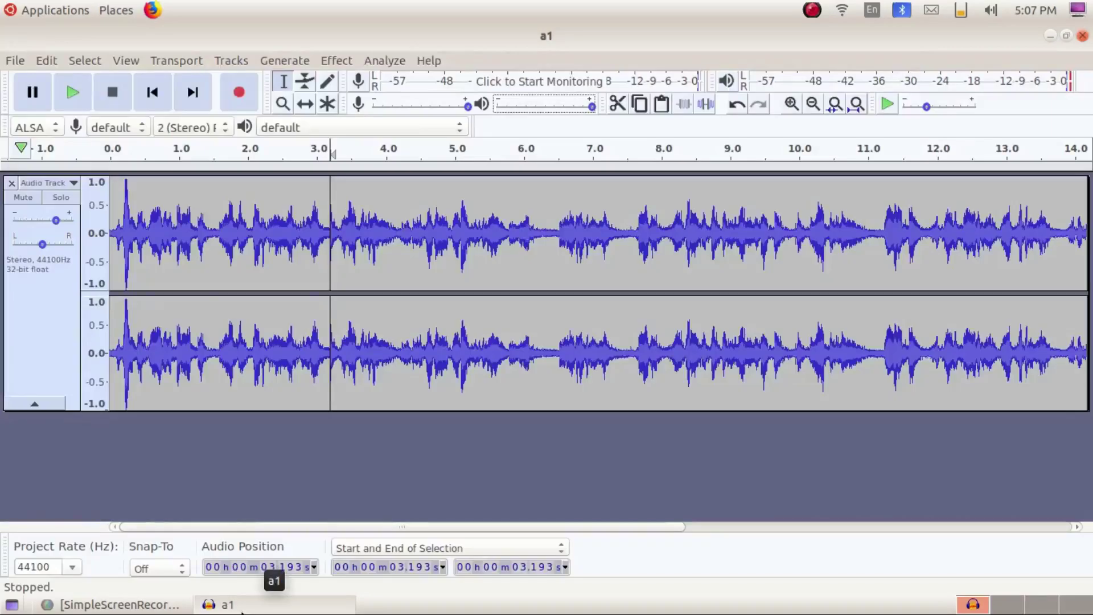